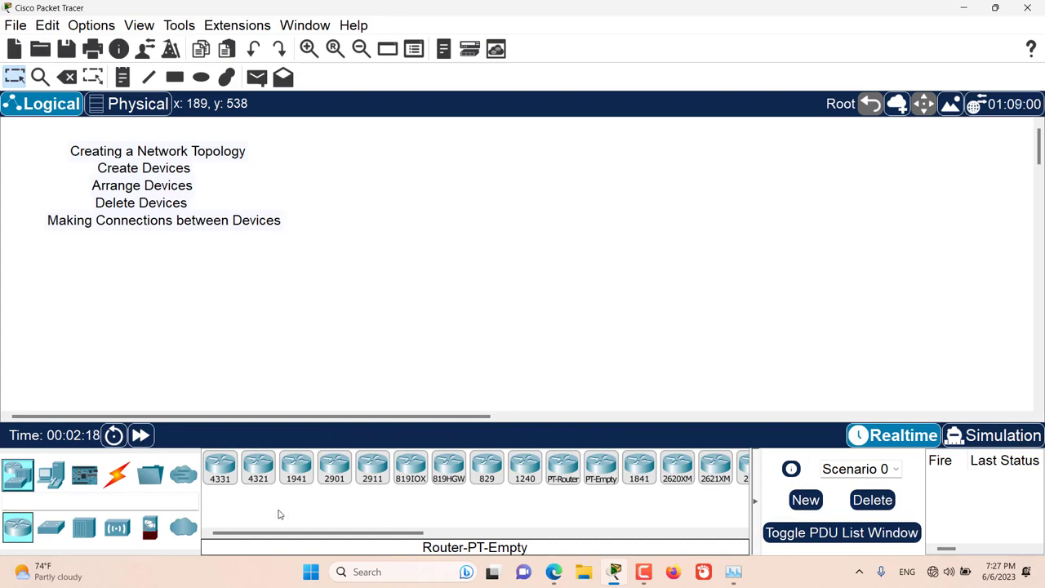
- Place one 1941 router in the upper middle of the logical workspace
left_click(297, 472)
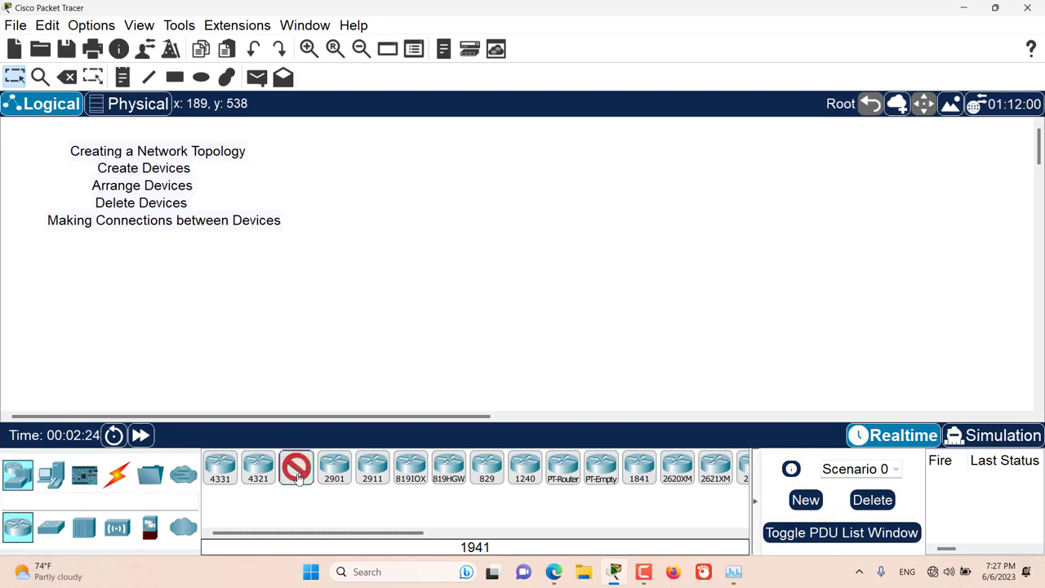
left_click(505, 202)
left_click_drag(599, 177, 447, 256)
left_click(408, 292)
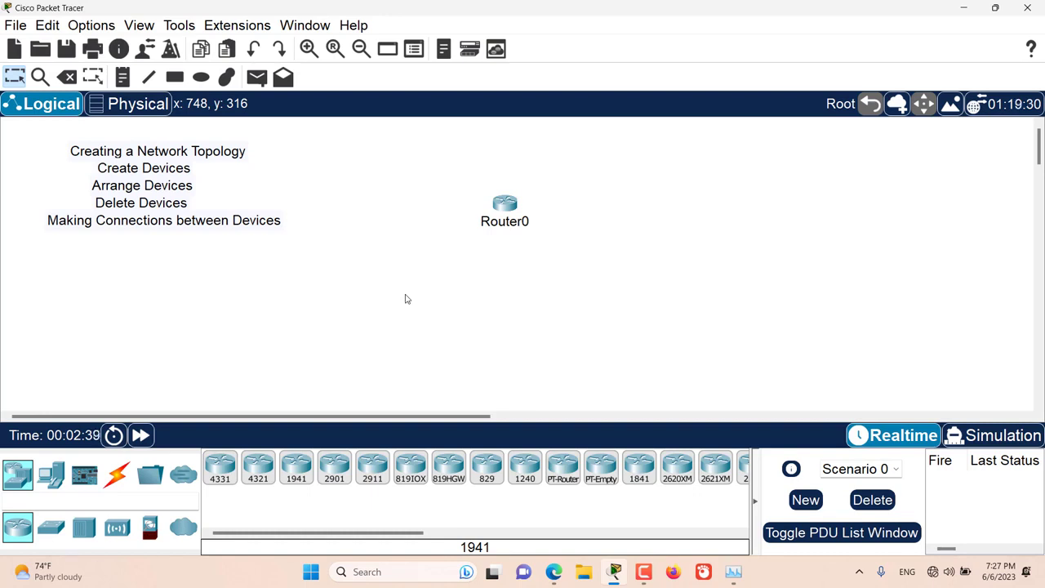
- Place four 2901 routers in a horizontal row below Router0, using repeated placement of the same model
key("ctrl")
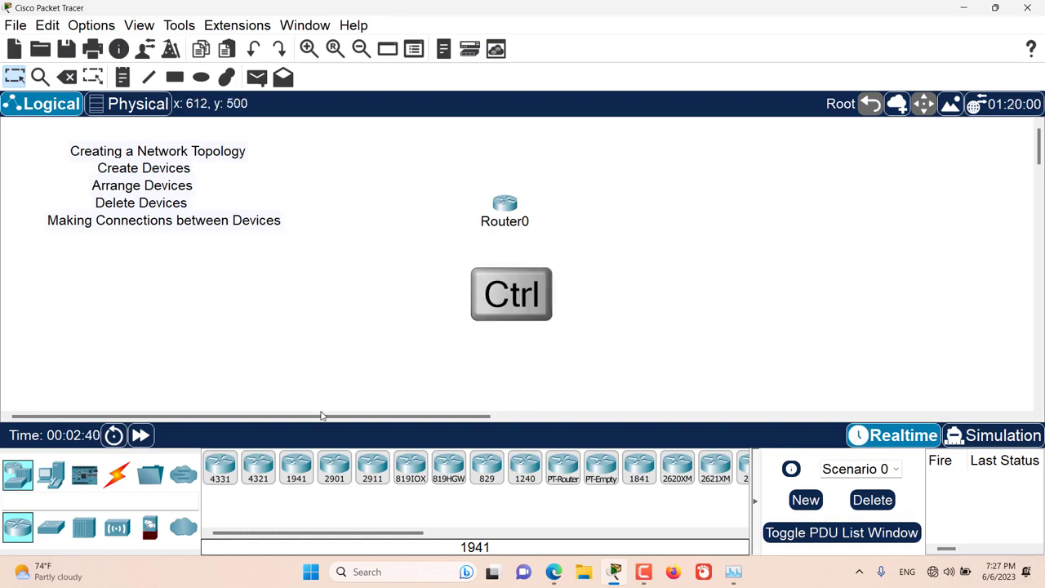
left_click(339, 467, "ctrl")
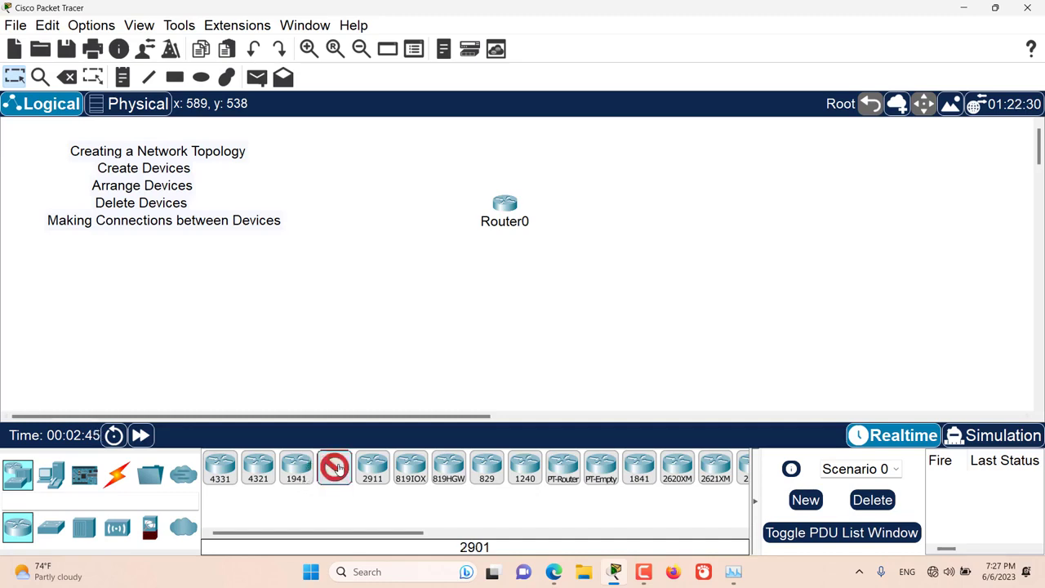
left_click(421, 274)
left_click(462, 276)
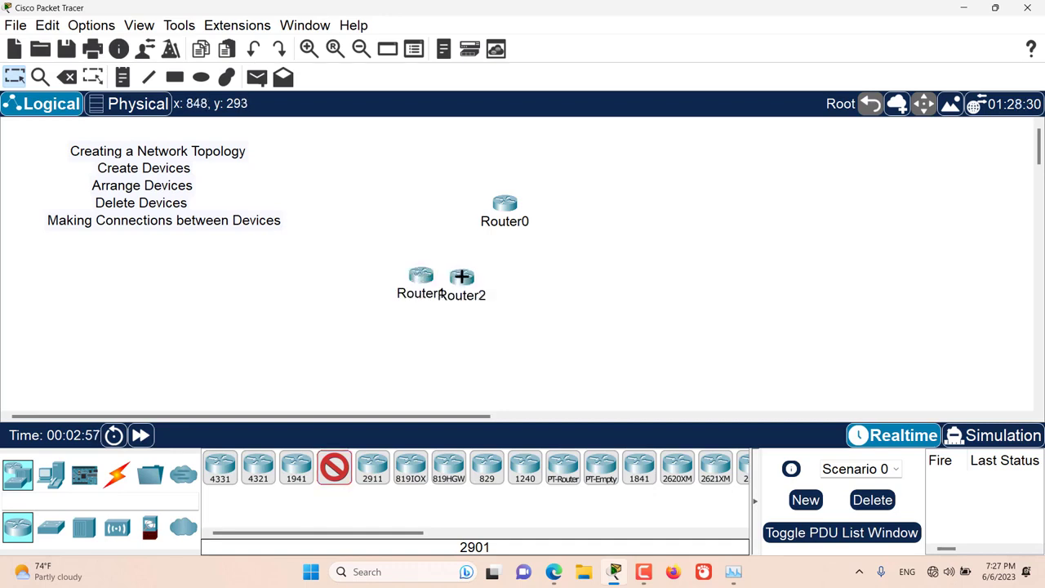
left_click(498, 278)
left_click(549, 279)
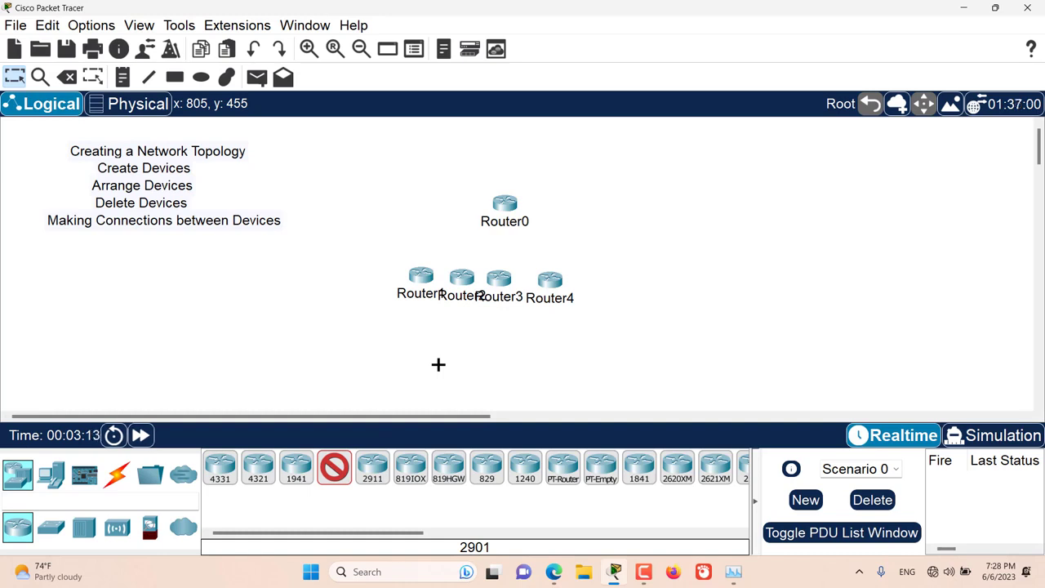
key("Escape")
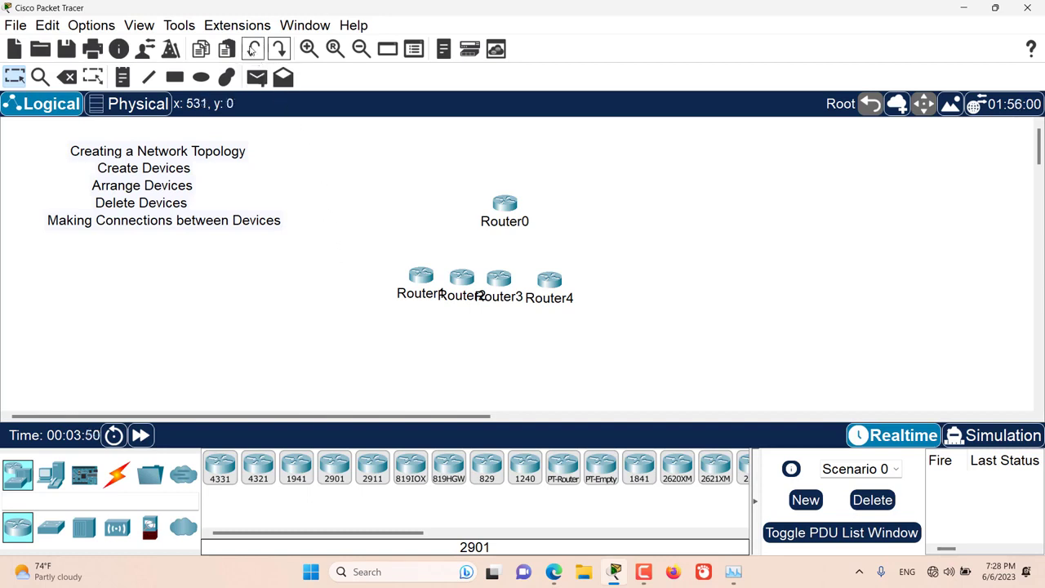
- Undo the placement of the last 2901 router and redo it
left_click(253, 52)
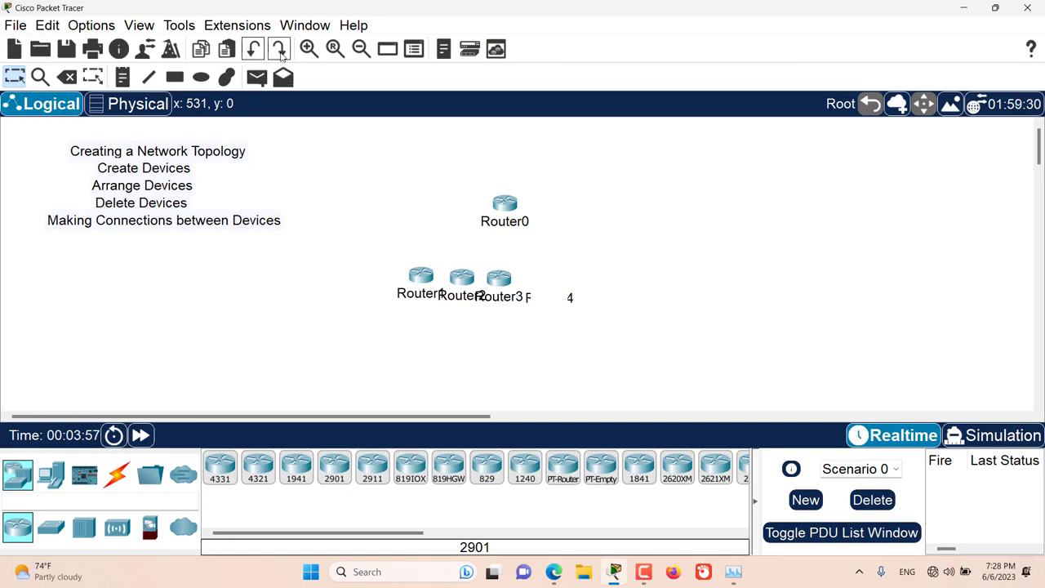
left_click(280, 51)
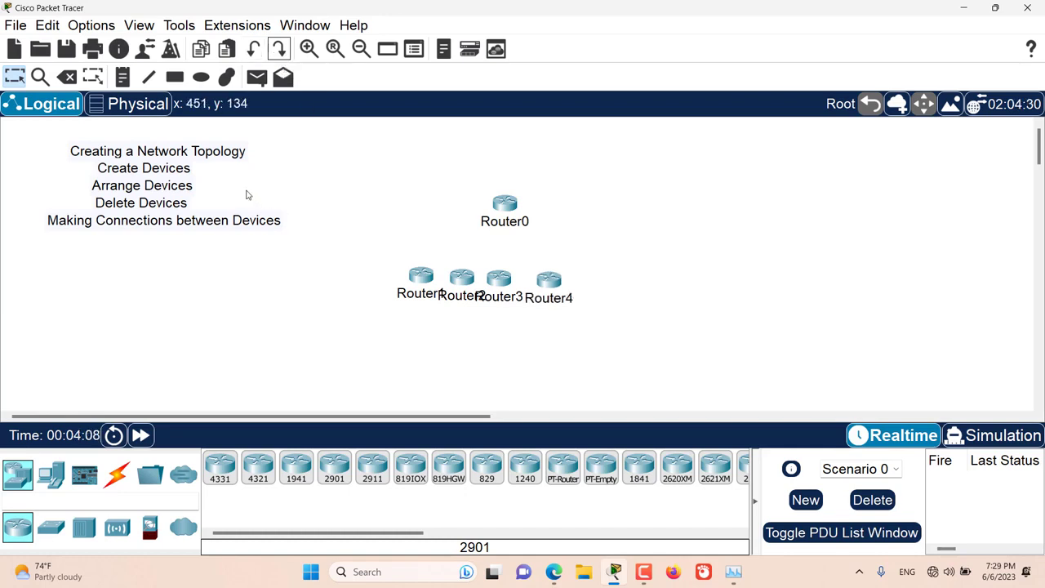
- Move Router0 slightly up and to the right, and move the four other routers as a group to just beneath it
left_click(18, 82)
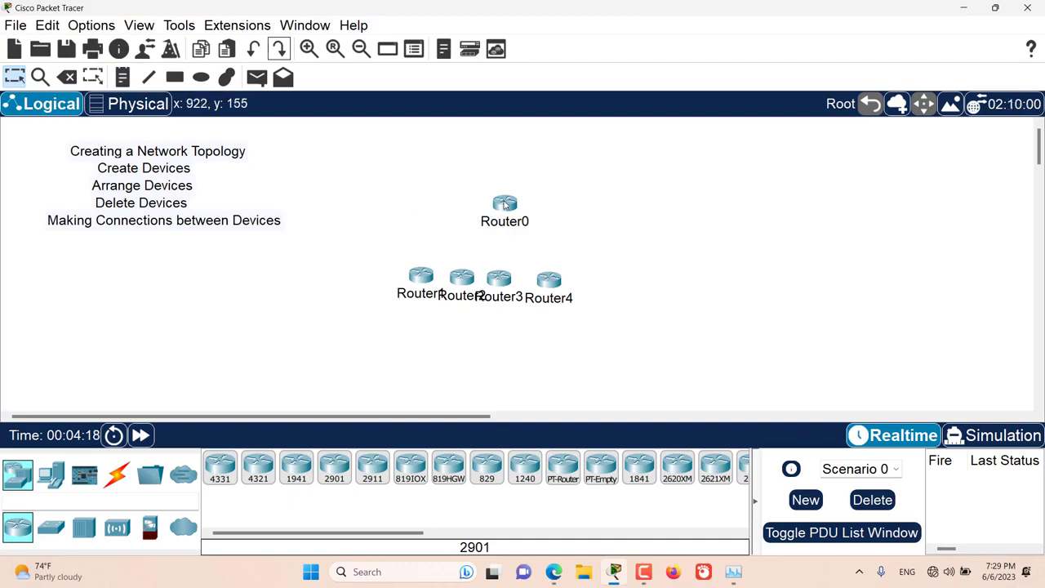
left_click_drag(505, 204, 532, 160)
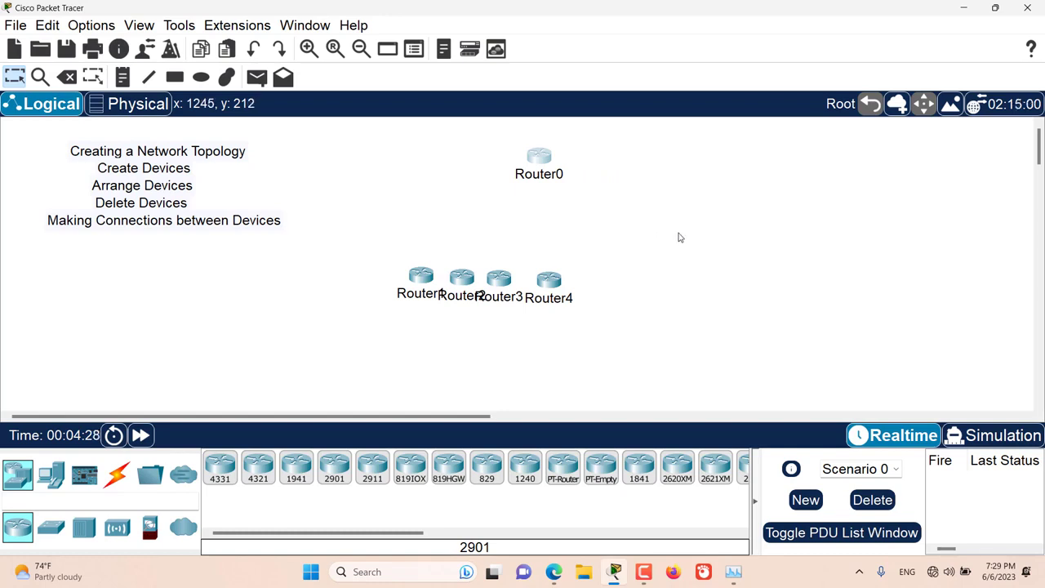
left_click_drag(647, 237, 348, 314)
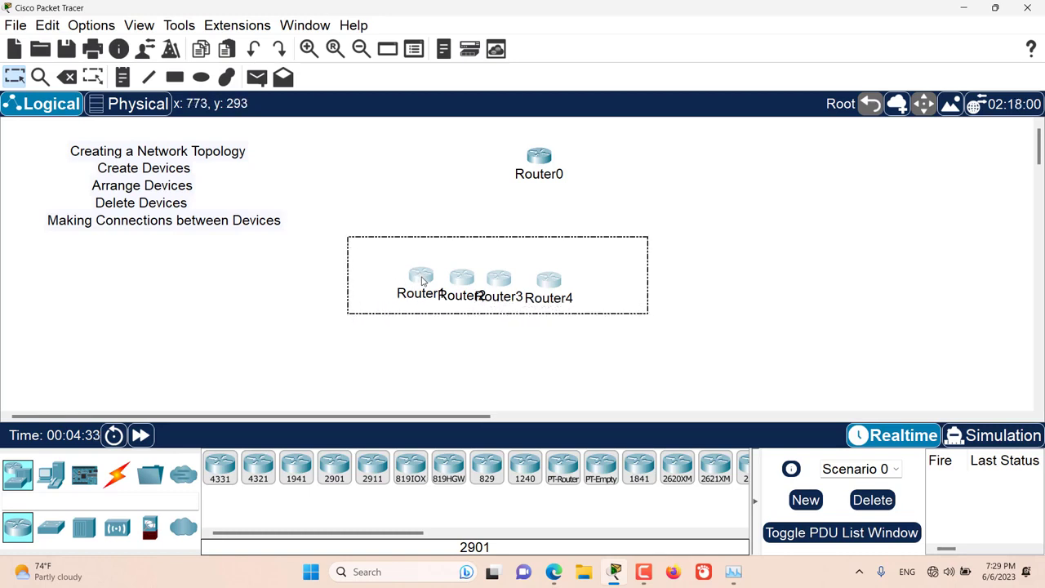
mouse_move(408, 281)
left_mouse_down()
mouse_move(529, 259)
mouse_move(448, 243)
mouse_move(440, 216)
mouse_move(535, 222)
mouse_move(466, 210)
mouse_move(485, 200)
left_mouse_up()
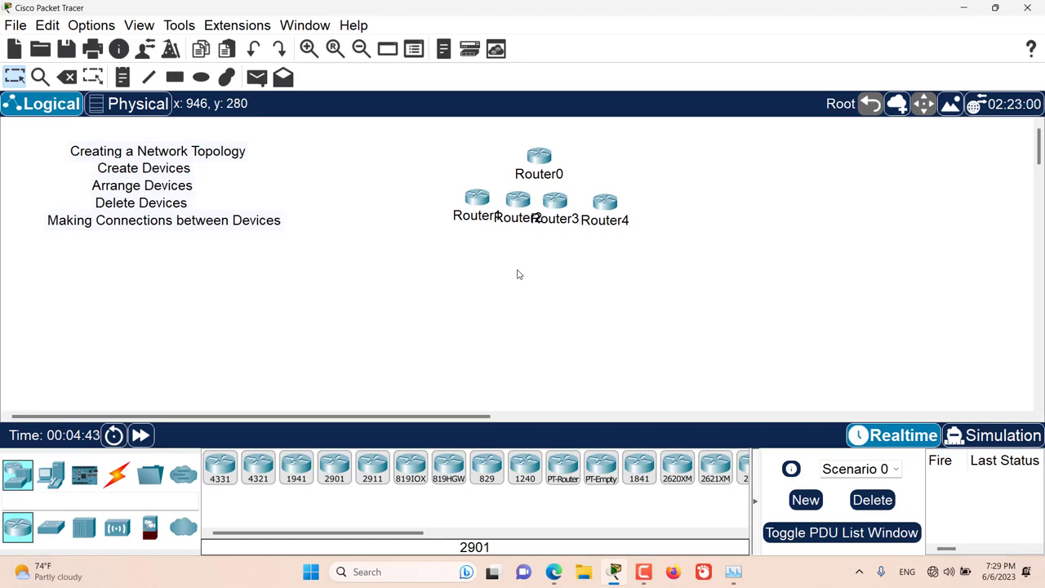
- Select Router4, Router0 and Router2 together and move them to the right, away from Router1 and Router3
key("shift")
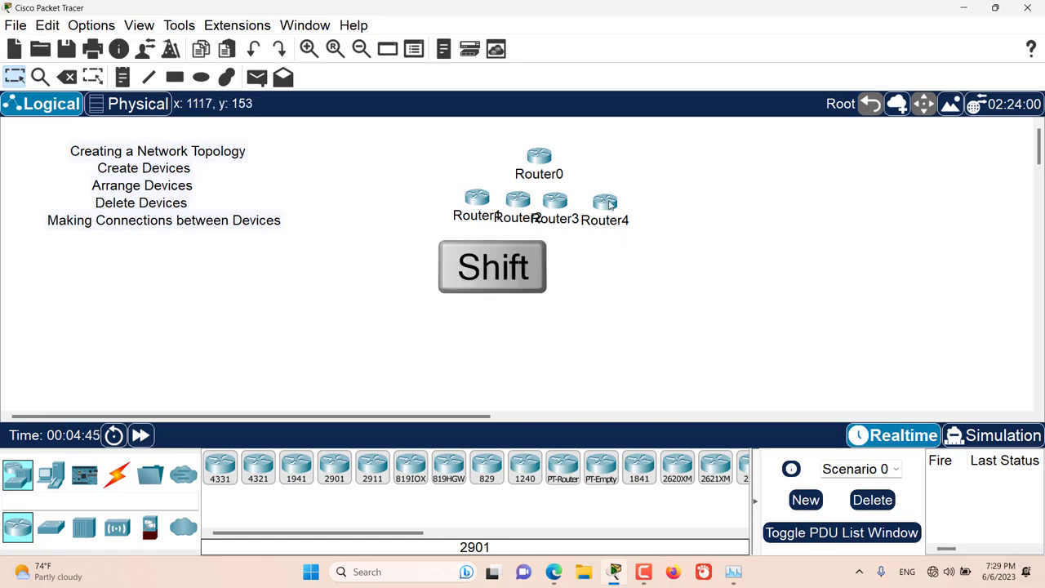
left_click(608, 204, "shift")
left_click(540, 157, "shift")
left_click(517, 201, "shift")
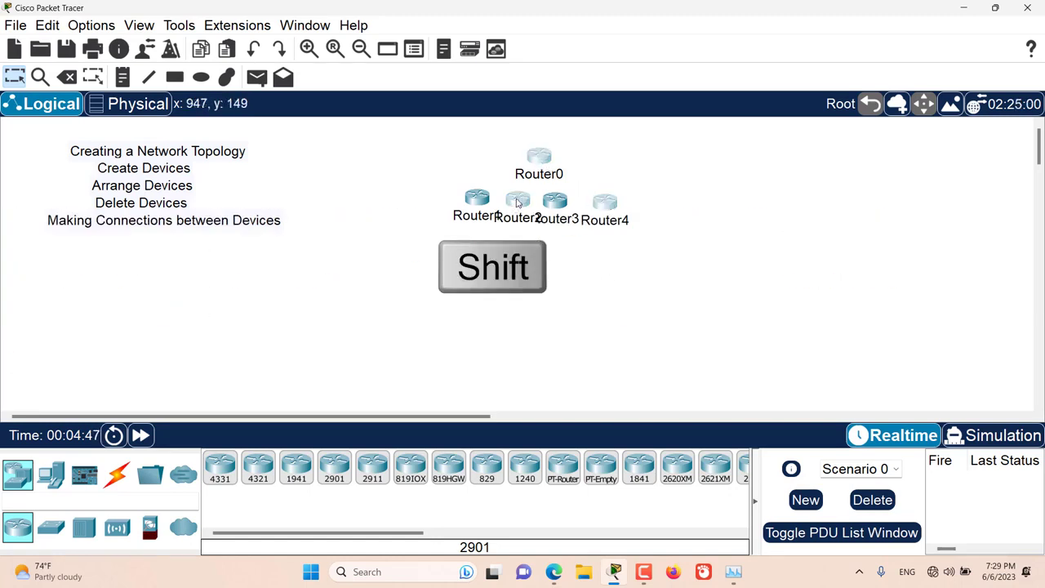
left_click_drag(519, 204, 763, 187)
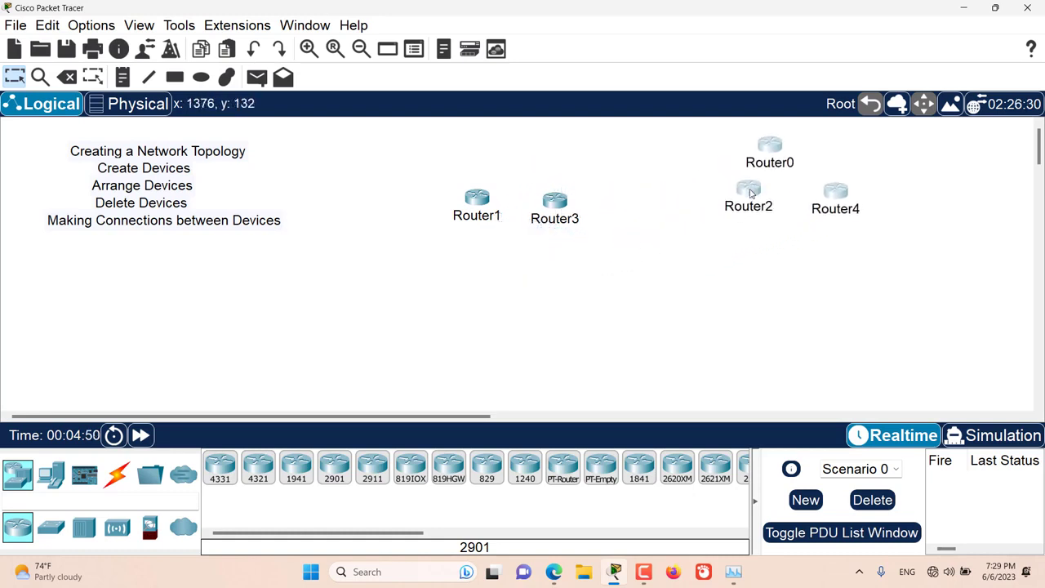
left_click(672, 262)
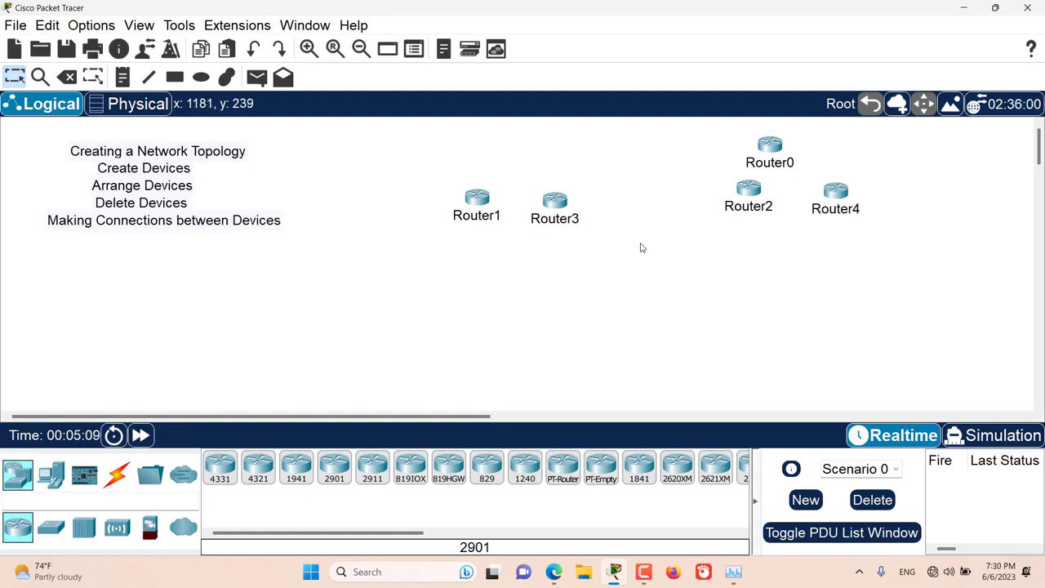
- Delete Router3 and Router1 from the workspace, confirming both deletions
left_click_drag(635, 238, 522, 156)
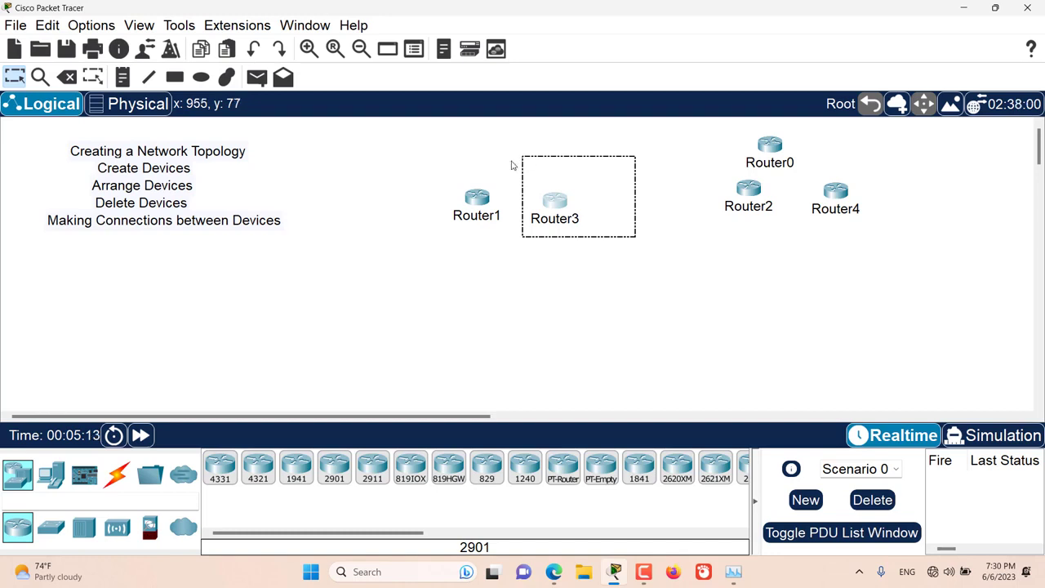
left_click(68, 78)
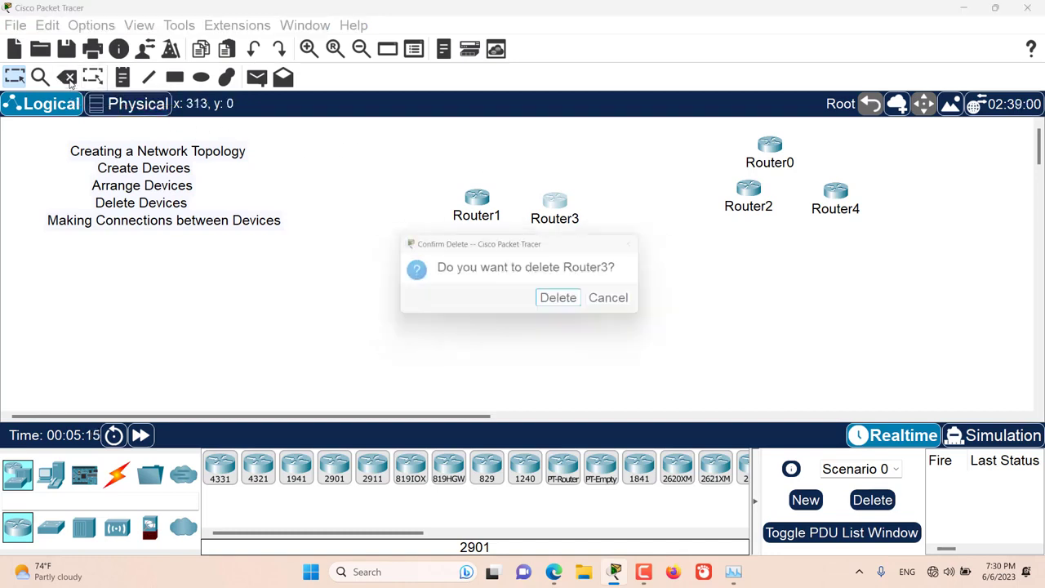
left_click(564, 300)
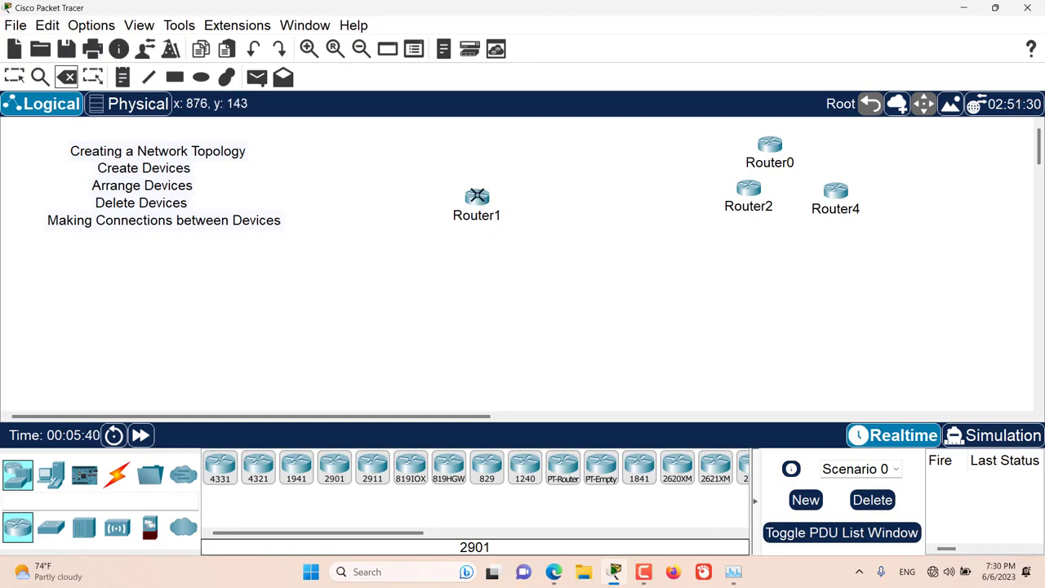
left_click(477, 196)
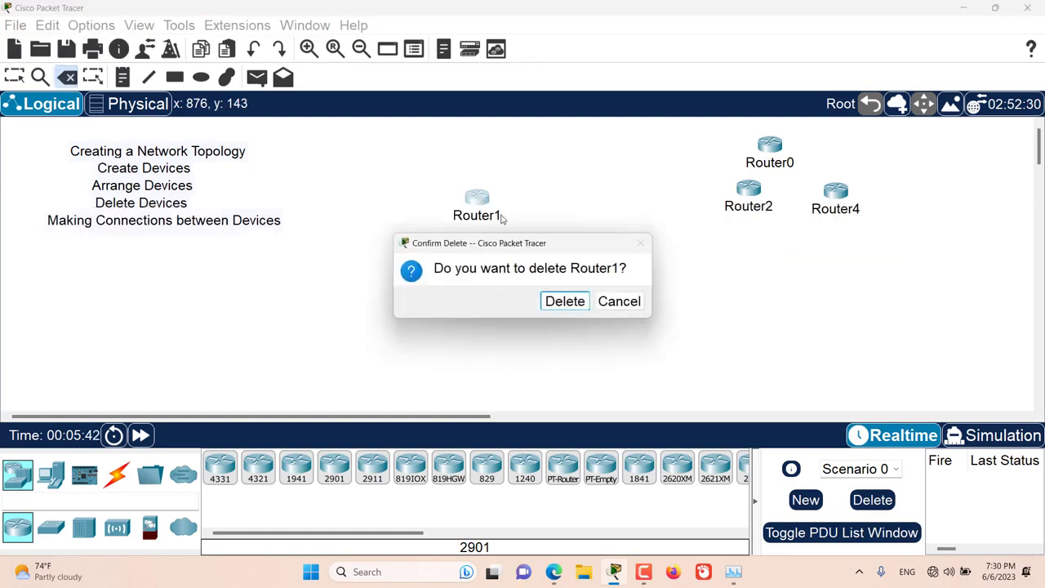
left_click(563, 302)
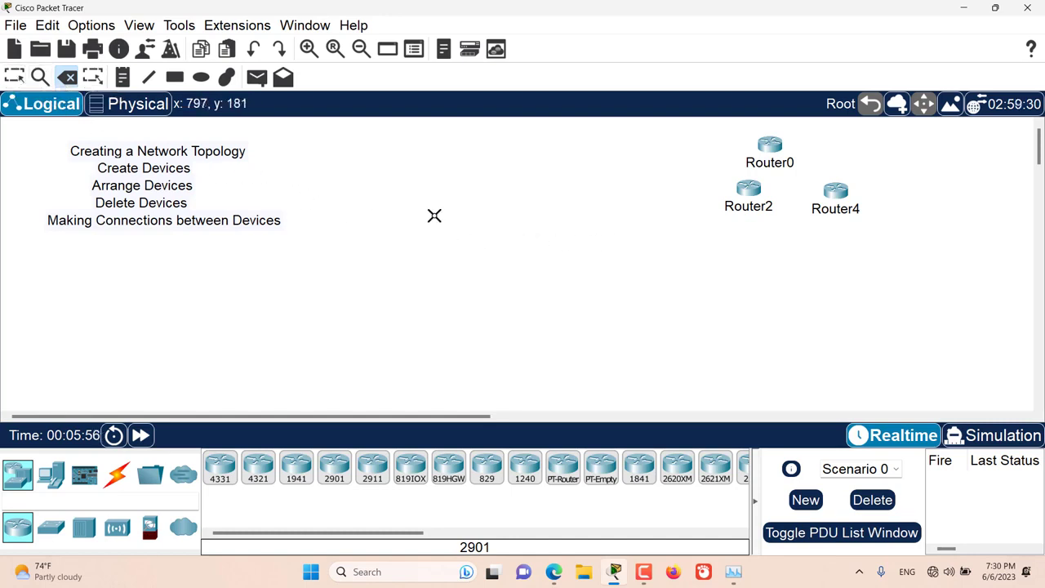
key("Escape")
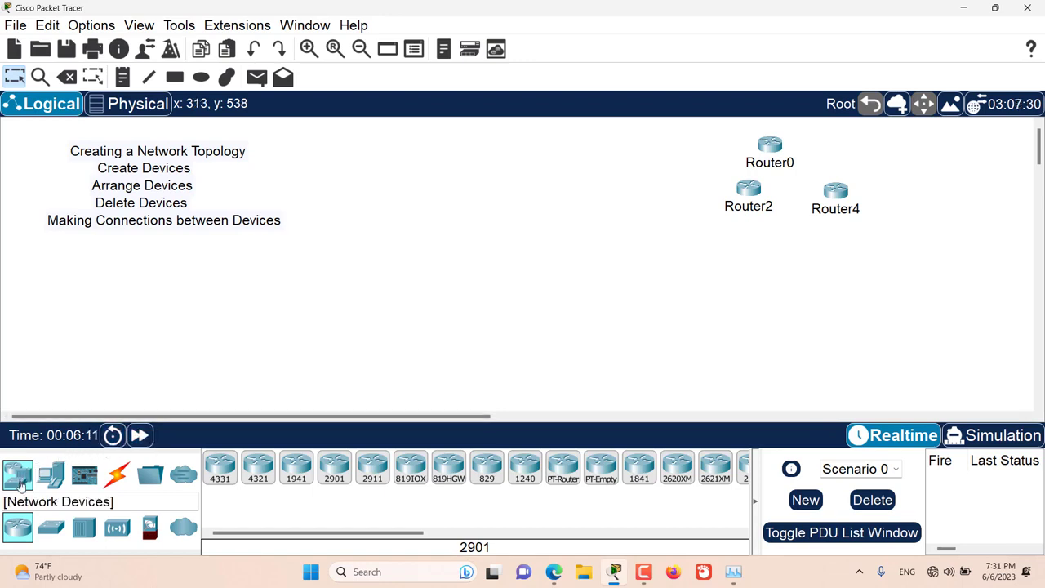
- Add a 4331 router below the text notes and a 2960 switch above and to the right of it
left_click(219, 467)
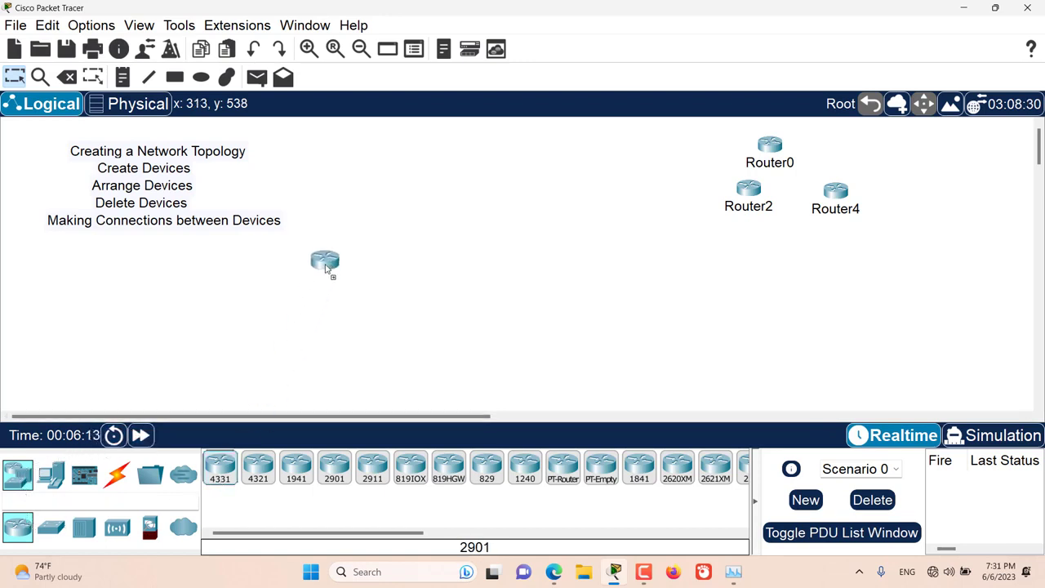
left_click(327, 265)
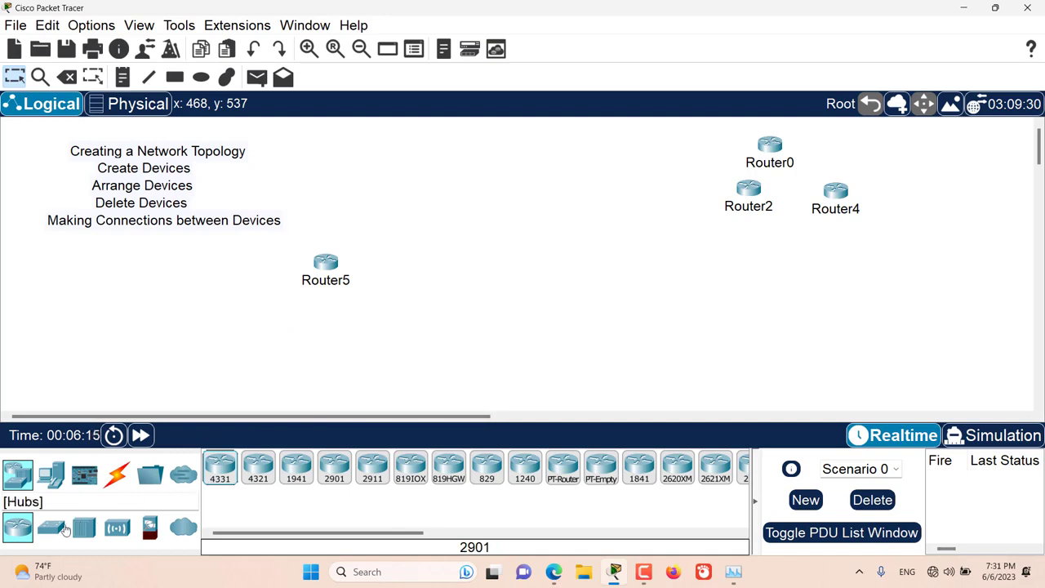
left_click(52, 529)
left_click(220, 467)
left_click(407, 210)
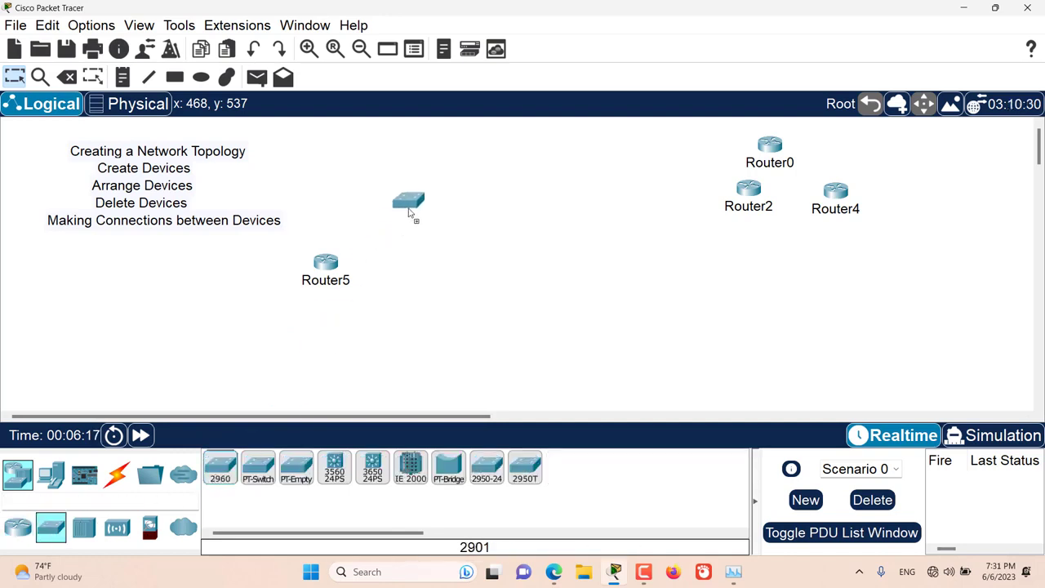
- Add a PC to the right of Router5 and a server below Switch0
left_click(51, 474)
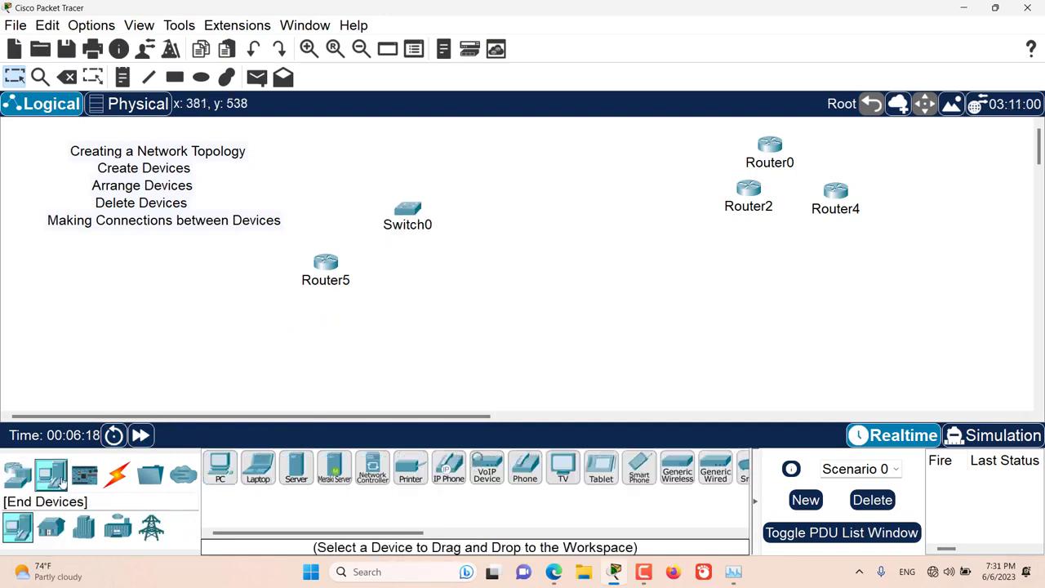
left_click(220, 467)
left_click(507, 268)
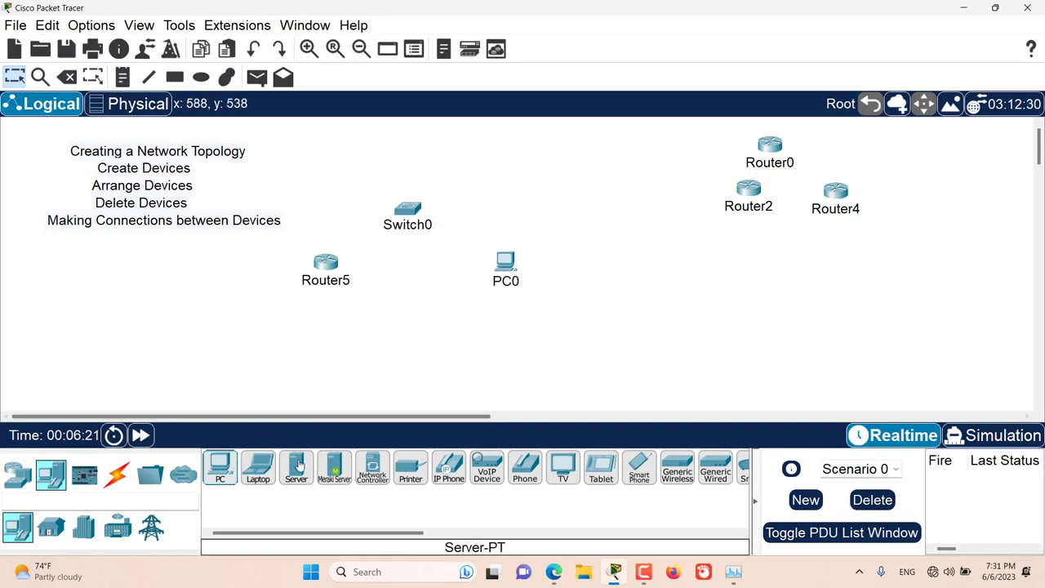
left_click_drag(296, 467, 415, 336)
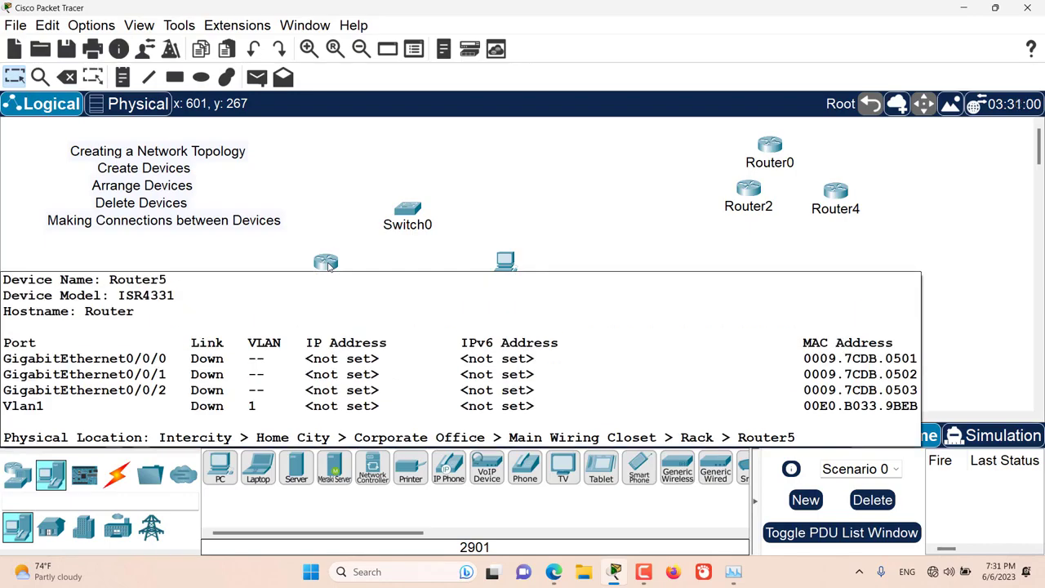
- Install NIM-2T modules in both empty NIM slots of Router5 in its enlarged physical device view
left_click(328, 266)
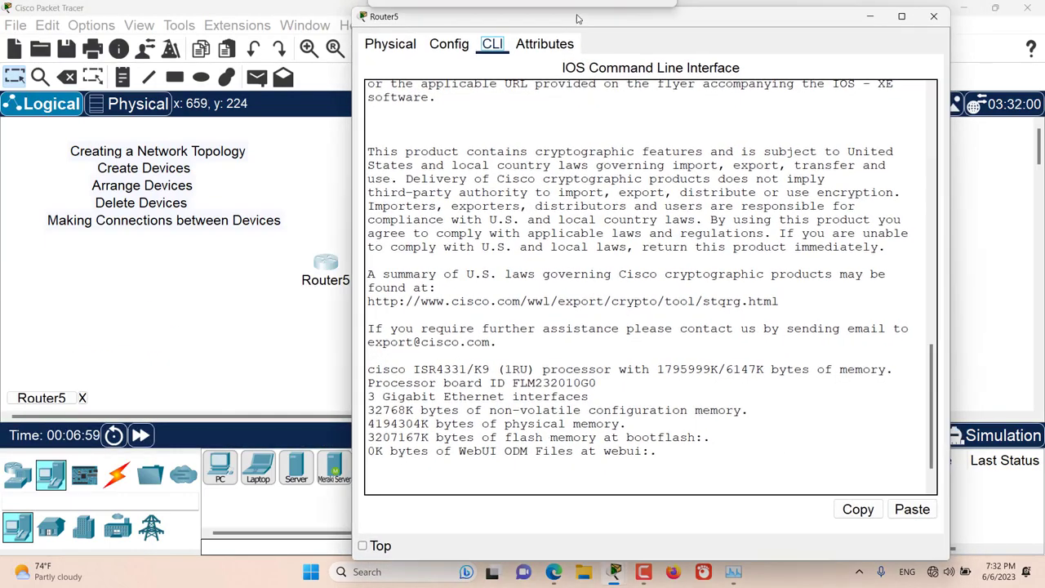
left_click(391, 44)
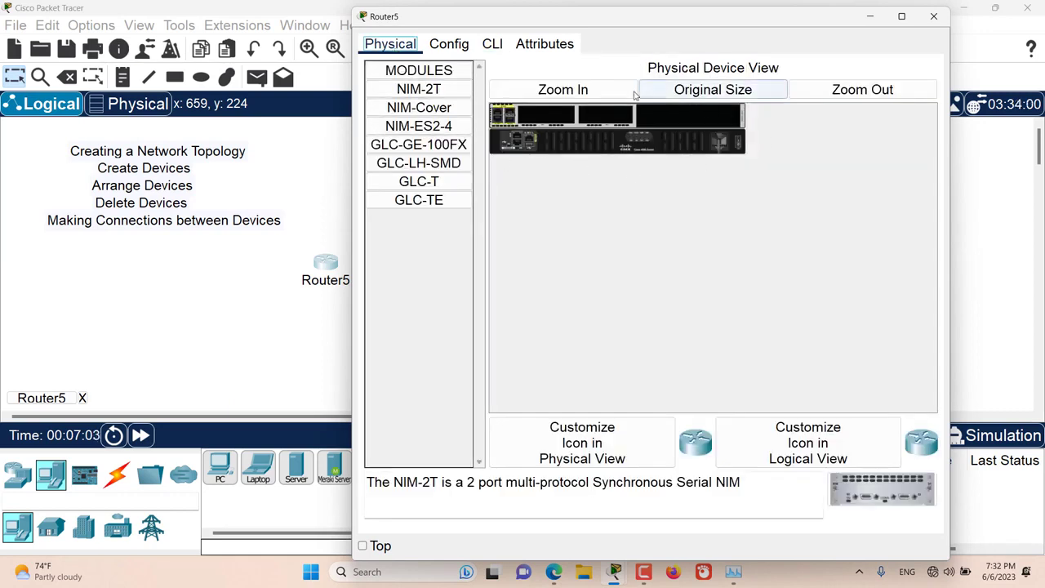
left_click(601, 89)
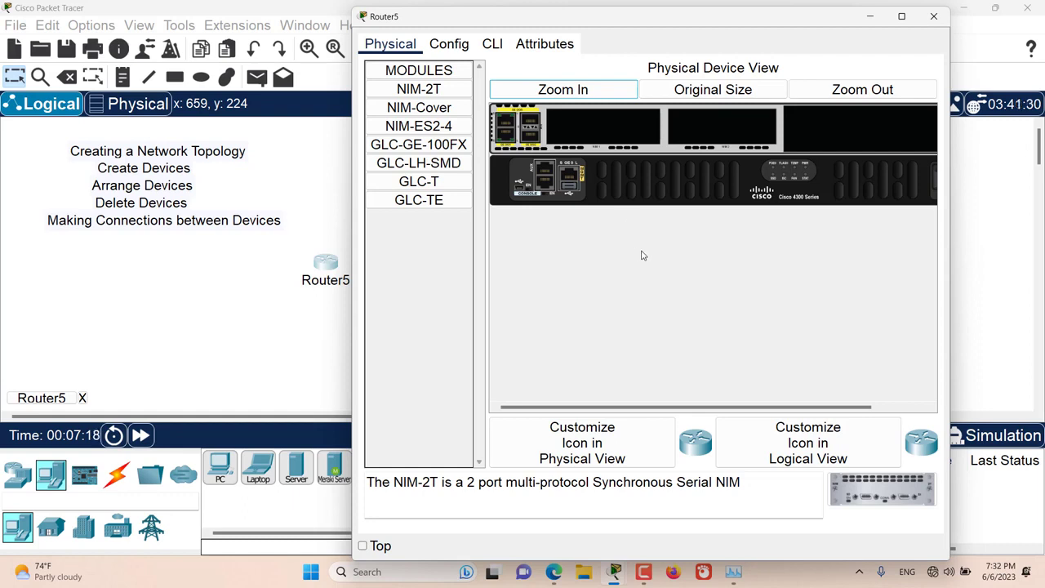
left_click_drag(608, 406, 664, 407)
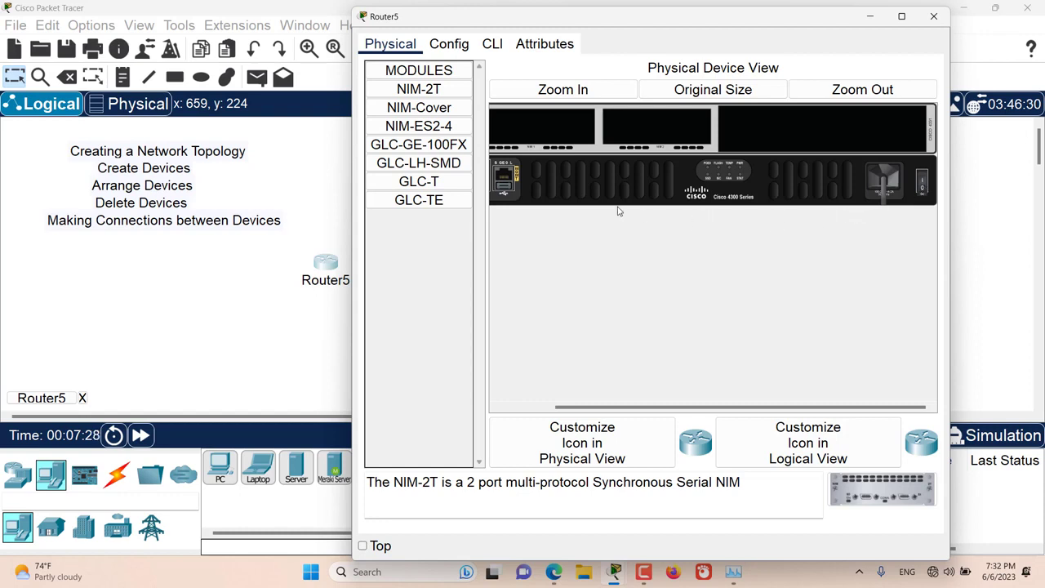
left_click_drag(418, 93, 646, 132)
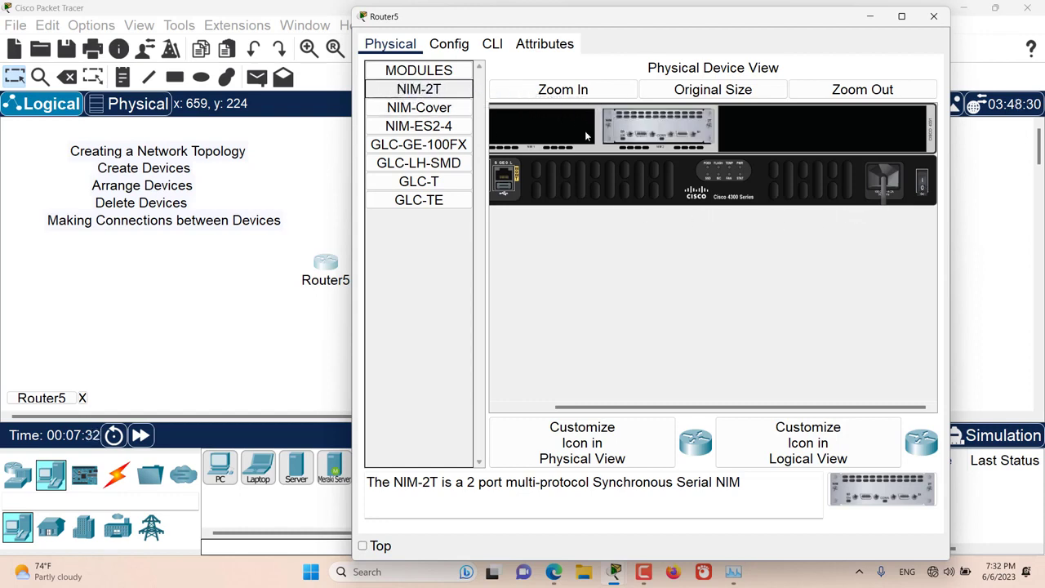
left_click_drag(437, 99, 540, 129)
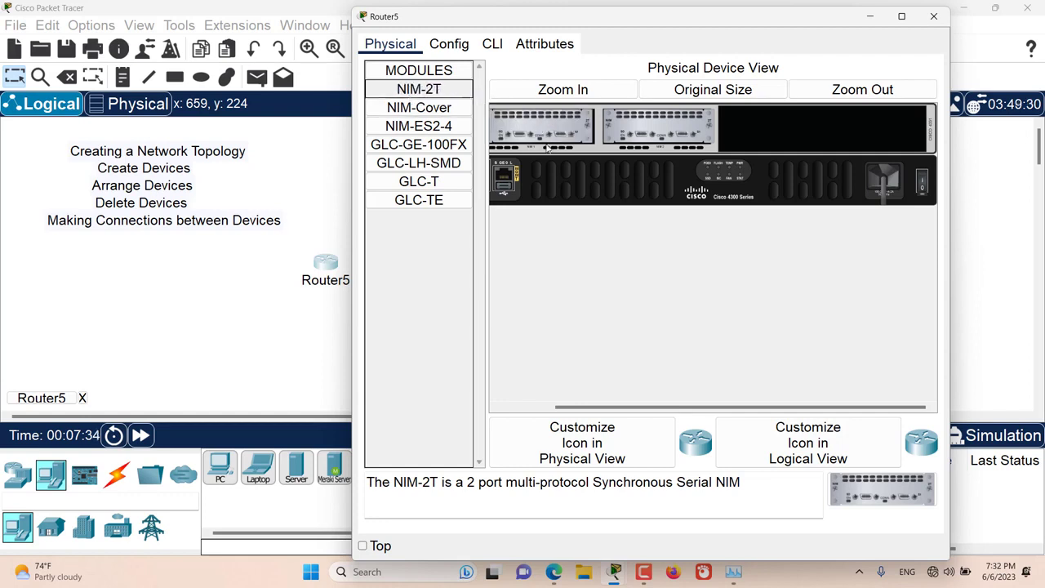
- Remove the NIM-2T module from Router5's second NIM slot after trying to place a NIM-Cover in the black area beside it
left_click_drag(658, 403, 604, 404)
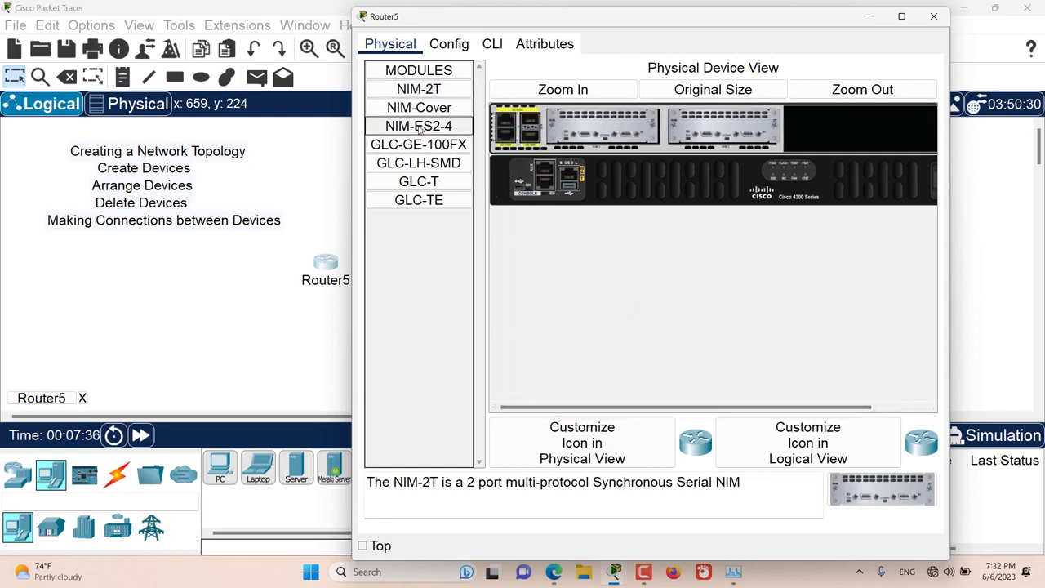
left_click_drag(412, 115, 867, 133)
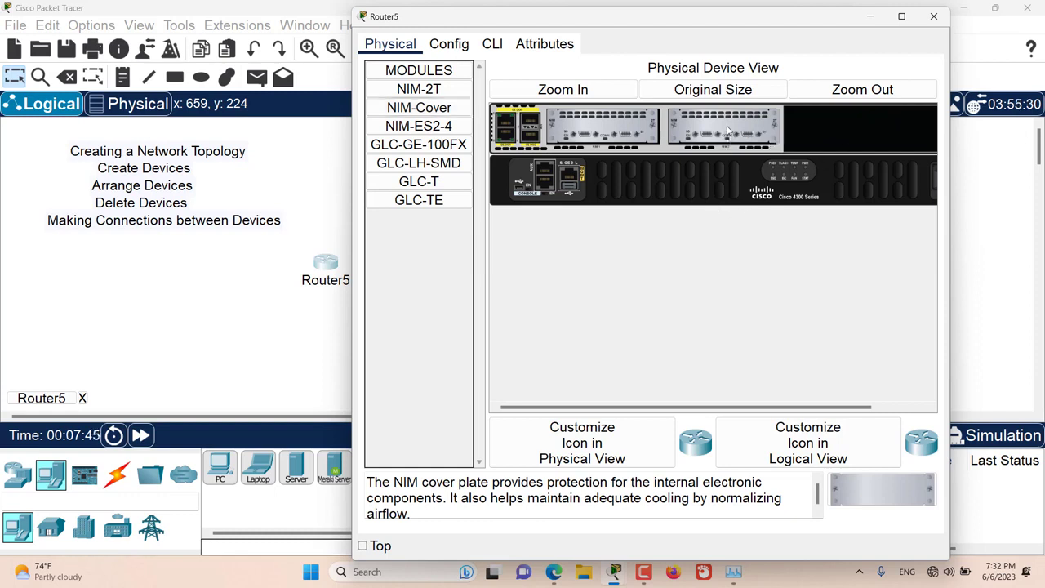
left_click_drag(728, 128, 439, 246)
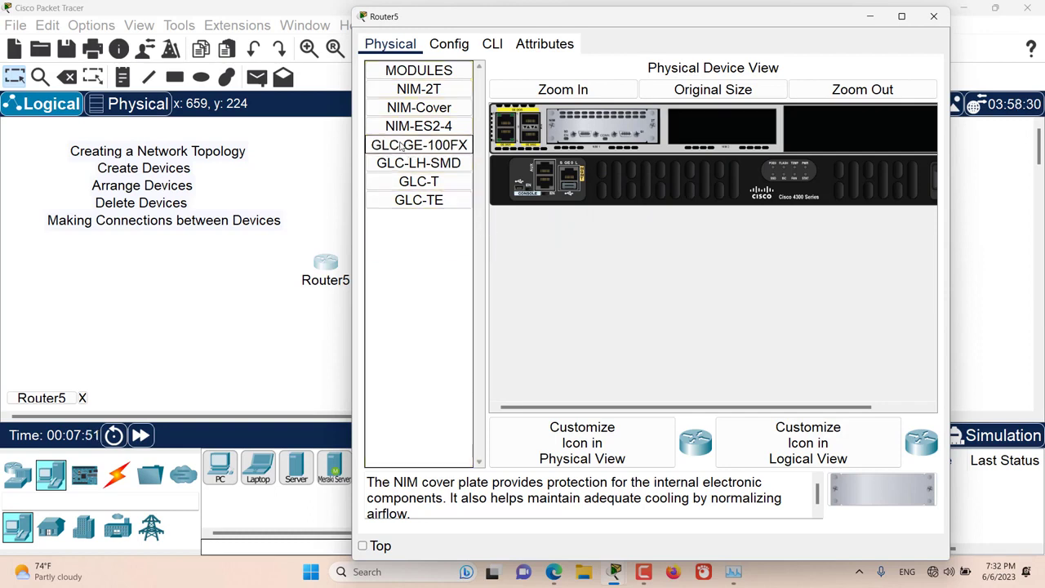
- Try to install the GLC-GE-100FX and GLC-T modules in Router5's empty NIM slot, dismissing each message
left_click_drag(401, 144, 593, 206)
left_click_drag(722, 151, 725, 148)
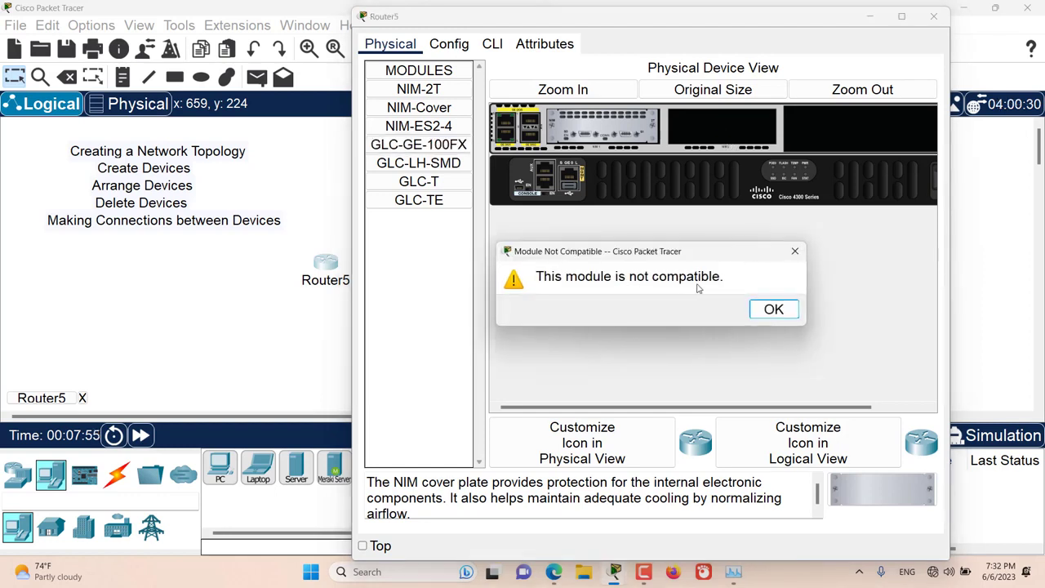
left_click(772, 309)
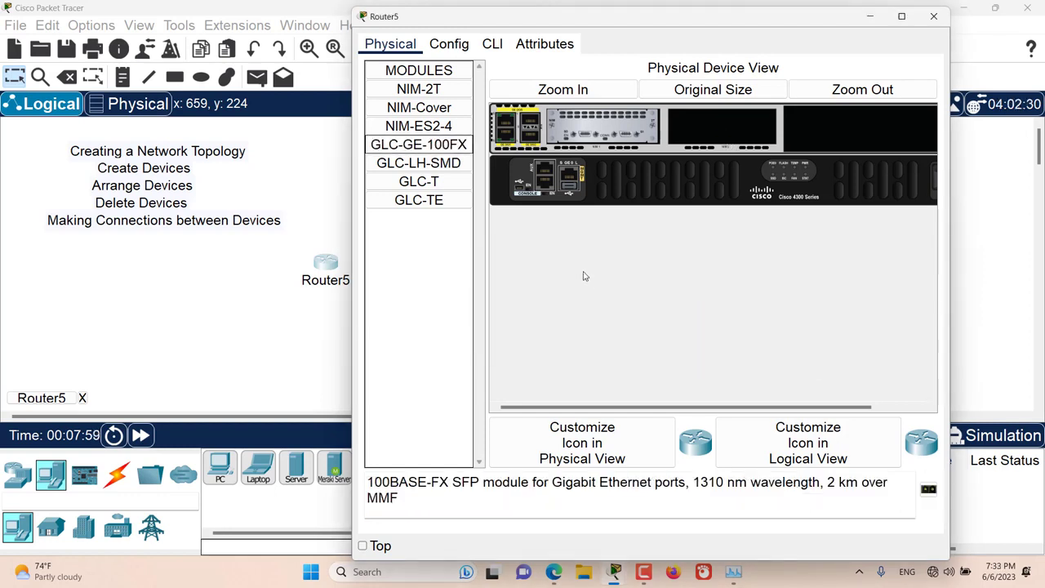
left_click_drag(418, 181, 676, 154)
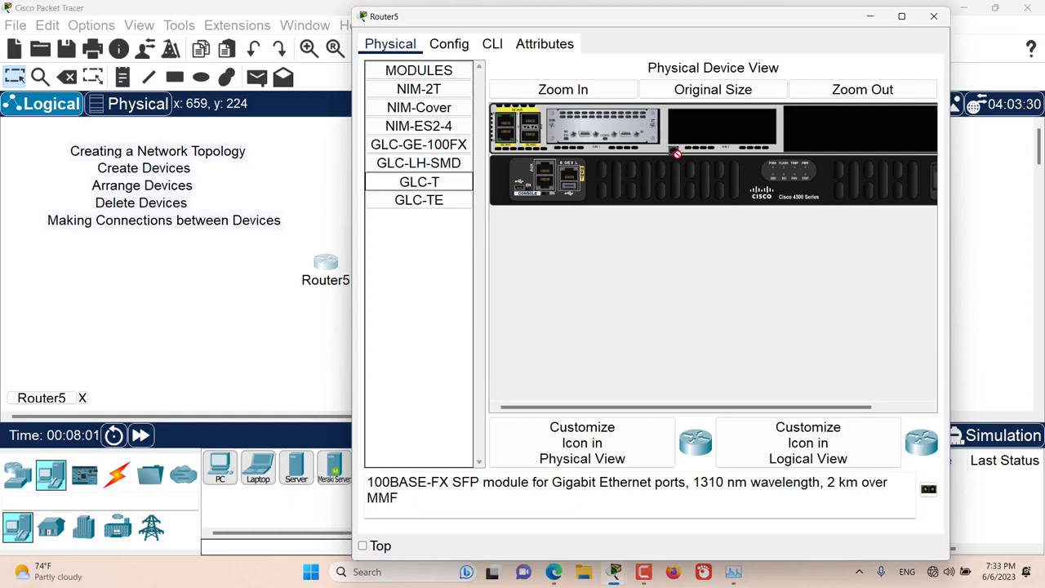
left_click_drag(717, 123, 716, 123)
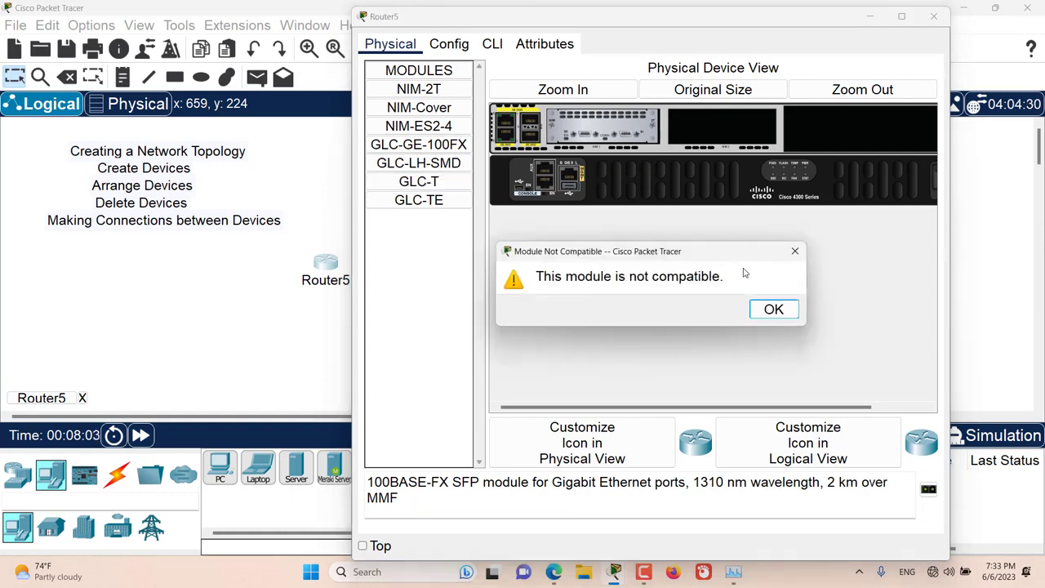
left_click(770, 307)
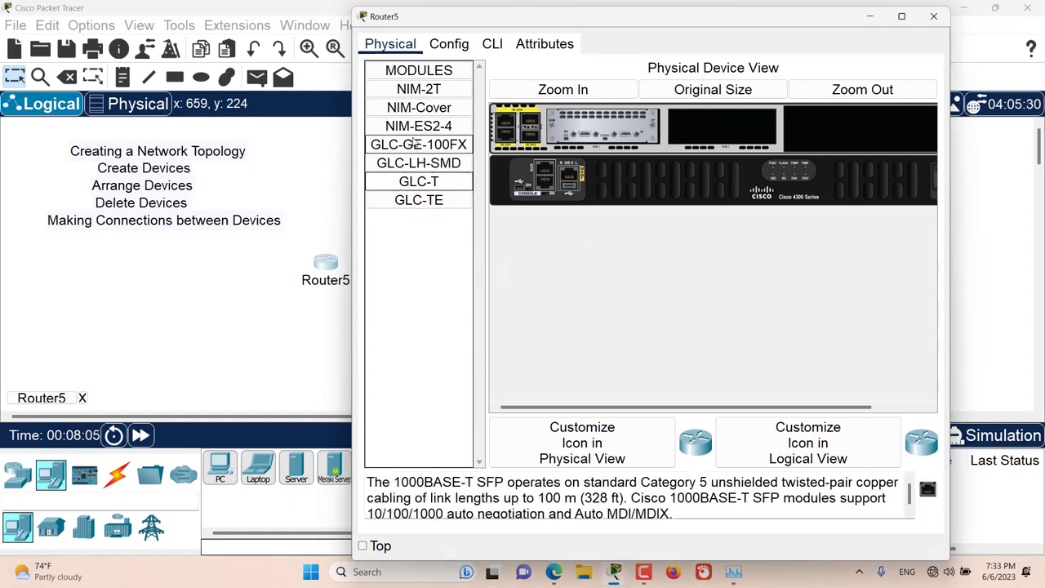
- Cover Router5's empty NIM slot with a NIM-Cover plate and close the router's device window
left_click_drag(419, 108, 723, 128)
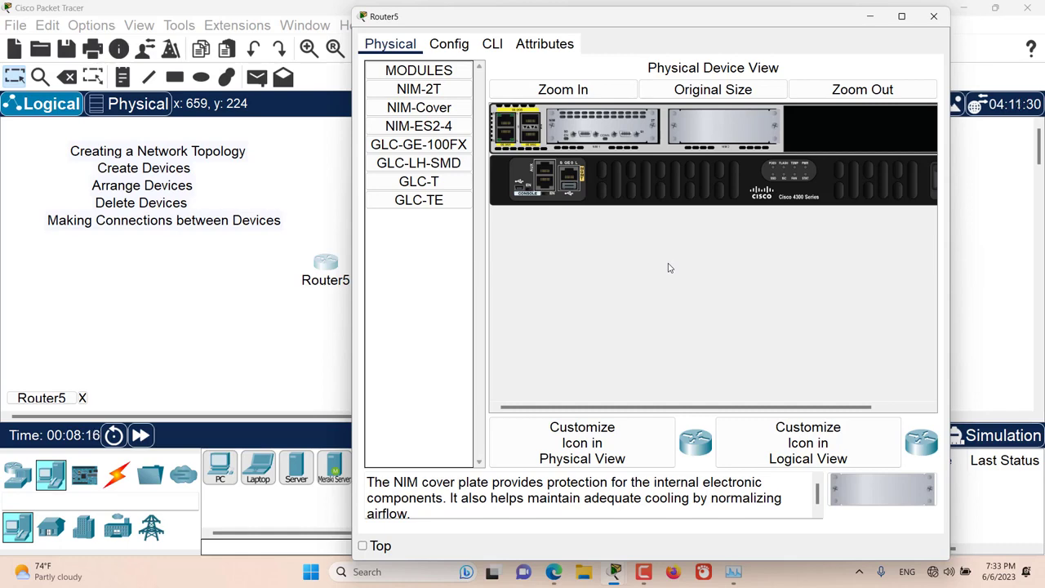
left_click(933, 17)
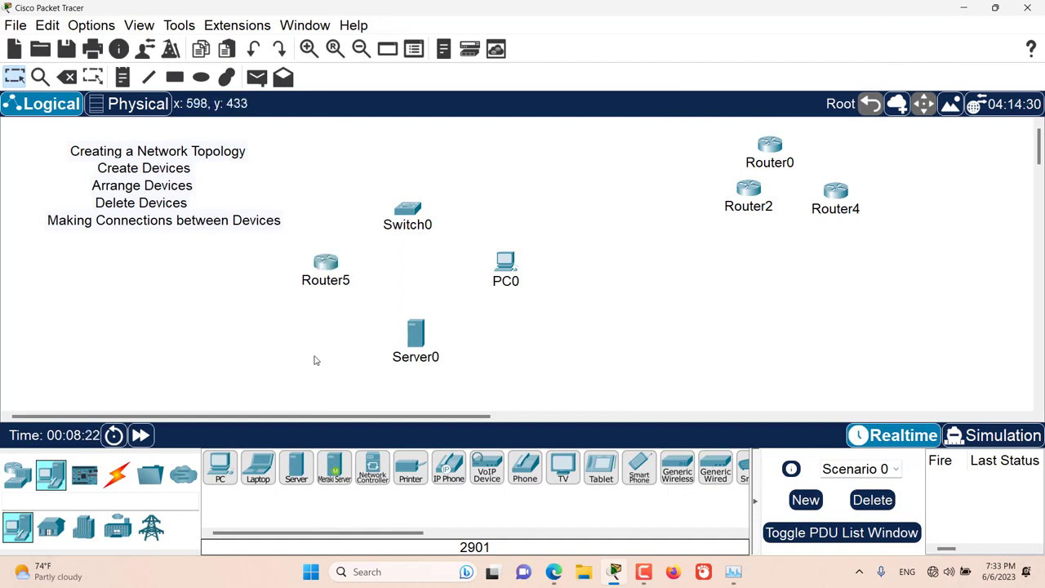
- Connect Router5 to Switch0 with an automatically chosen connection type, and move Switch0 up and to the right
left_click(115, 482)
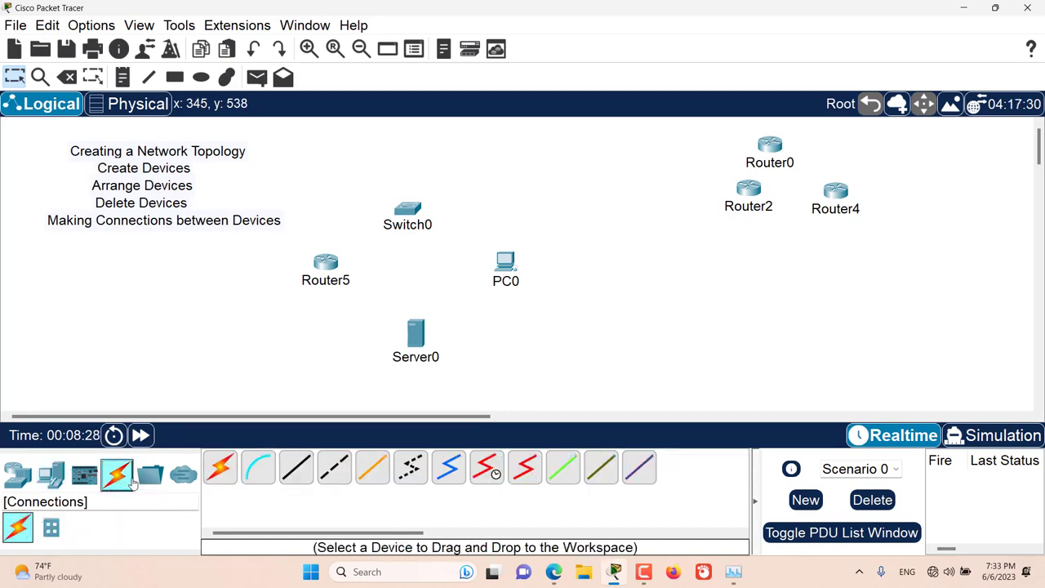
left_click(221, 470)
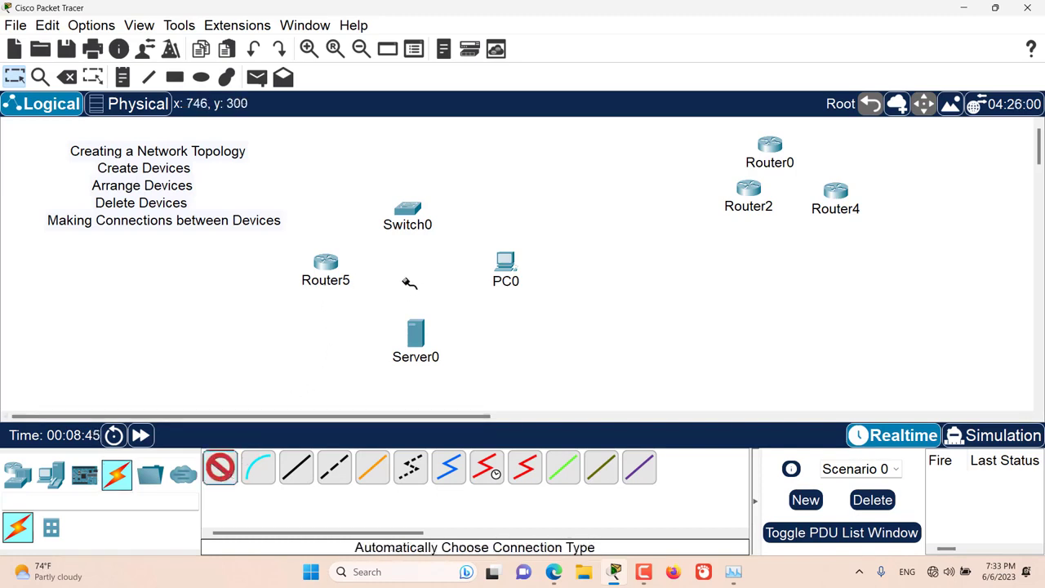
left_click(327, 262)
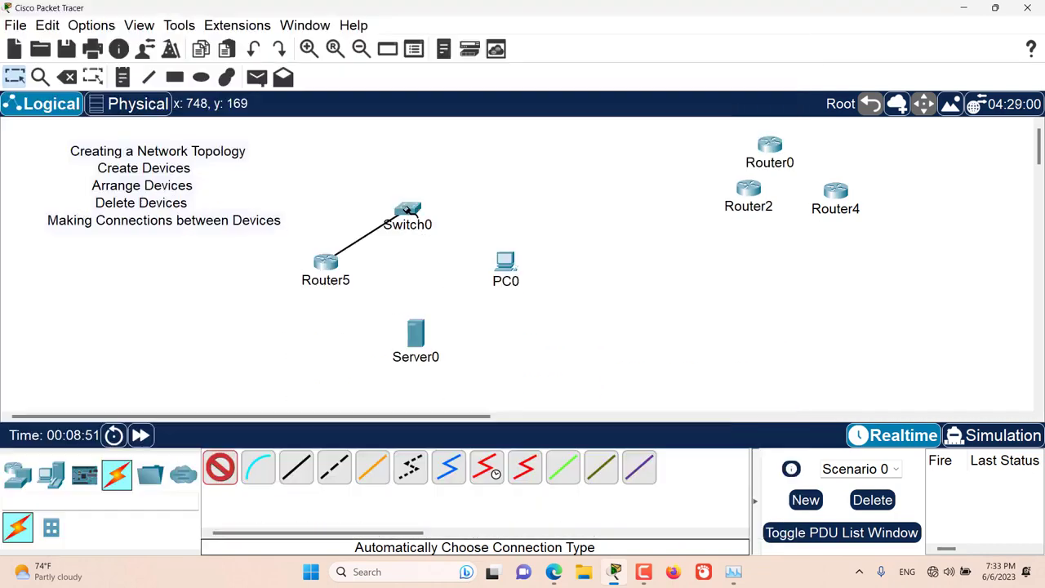
left_click(408, 208)
left_click_drag(414, 210, 526, 172)
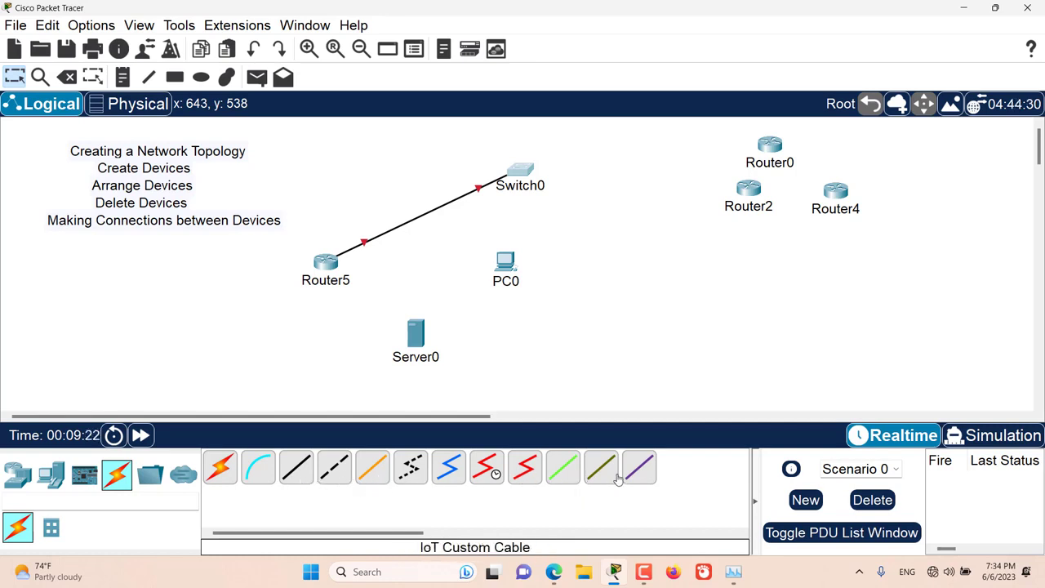
- Connect Switch0's FastEthernet0/2 to PC0's FastEthernet0 with a Copper Straight-Through cable, and move PC0 to the right
left_click(296, 474)
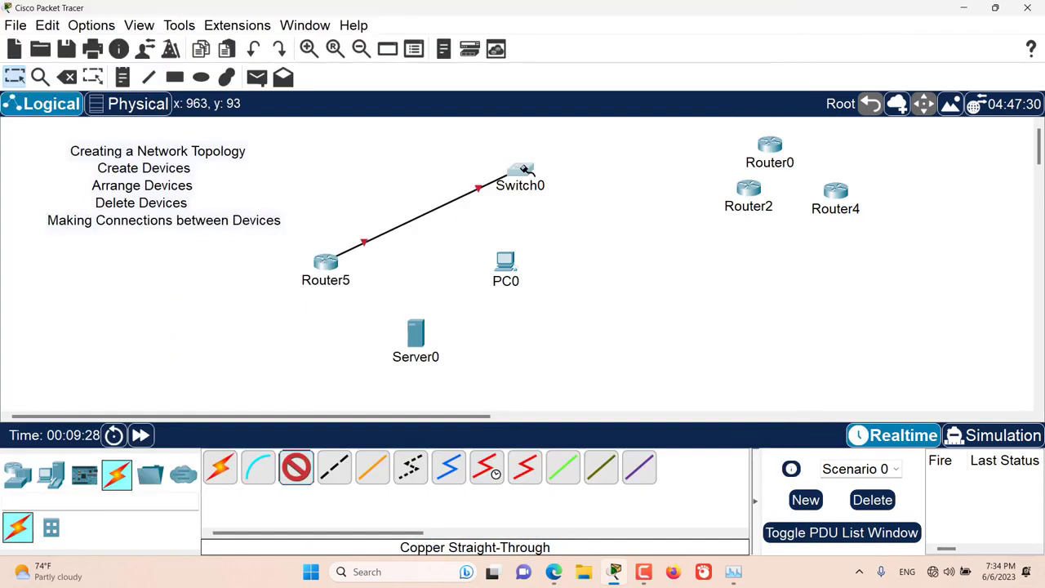
left_click(523, 170)
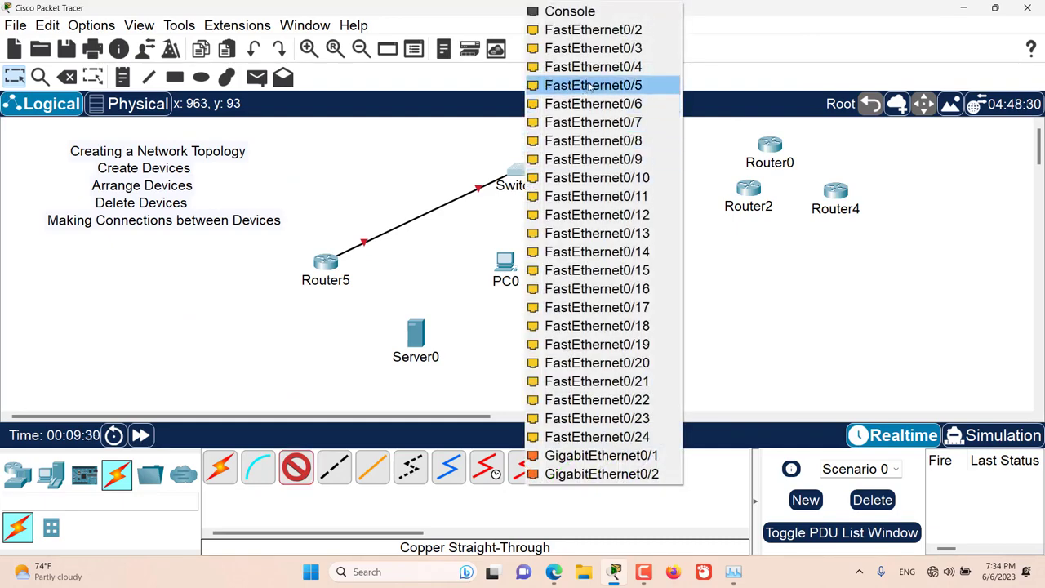
left_click(597, 30)
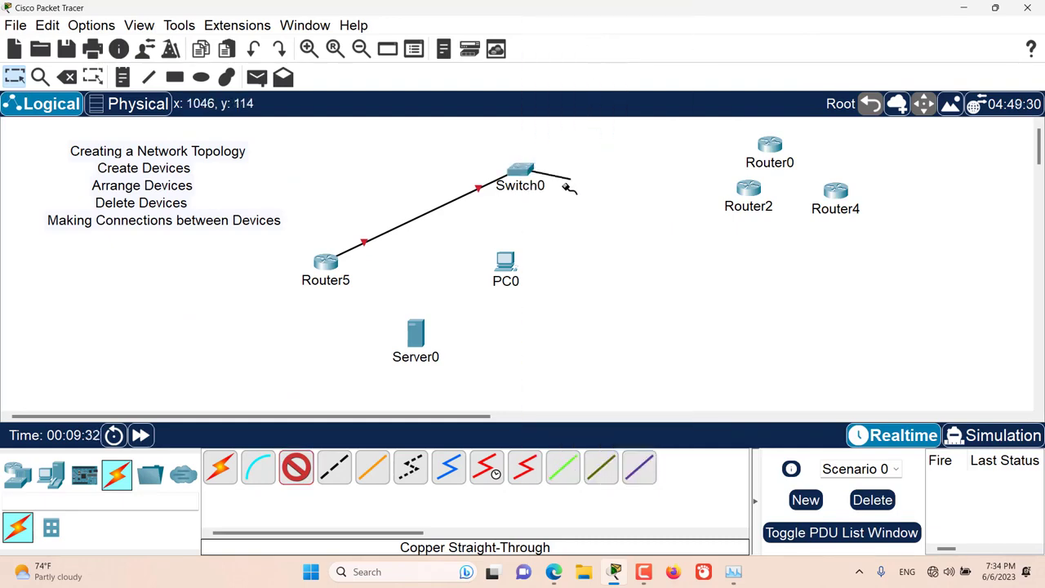
mouse_move(507, 267)
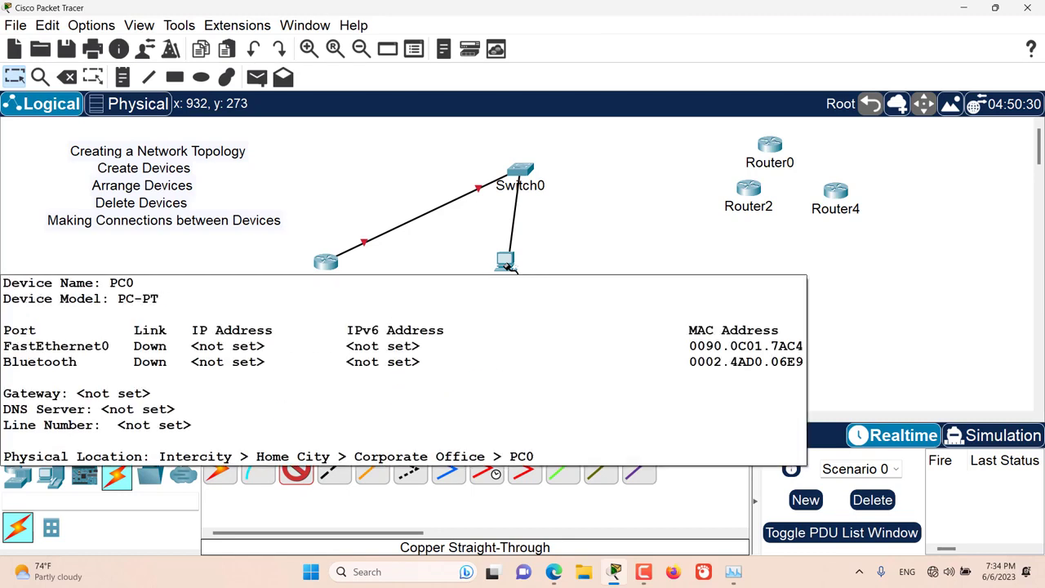
left_click(507, 267)
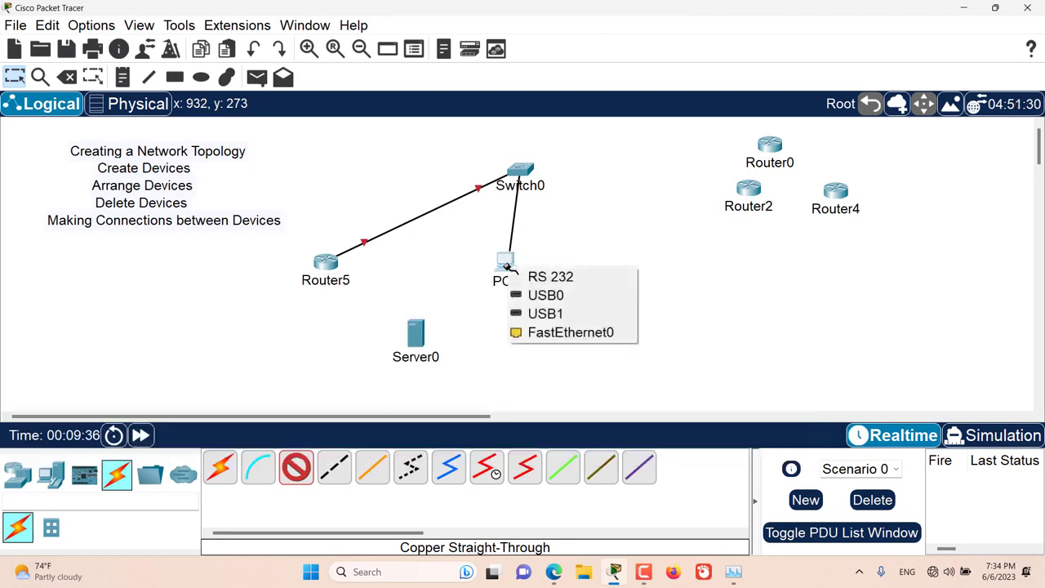
left_click(551, 333)
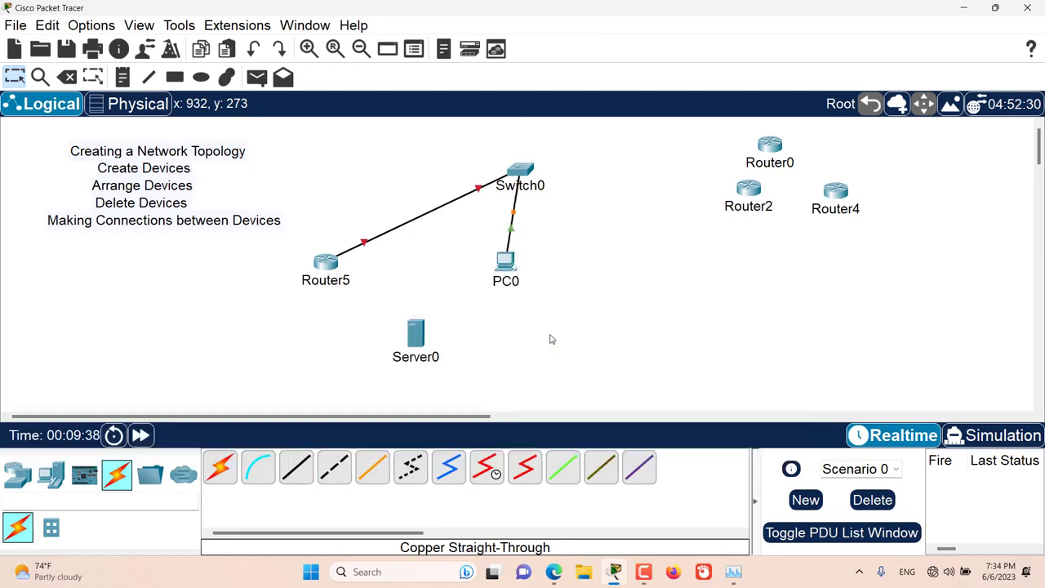
left_click_drag(506, 263, 610, 285)
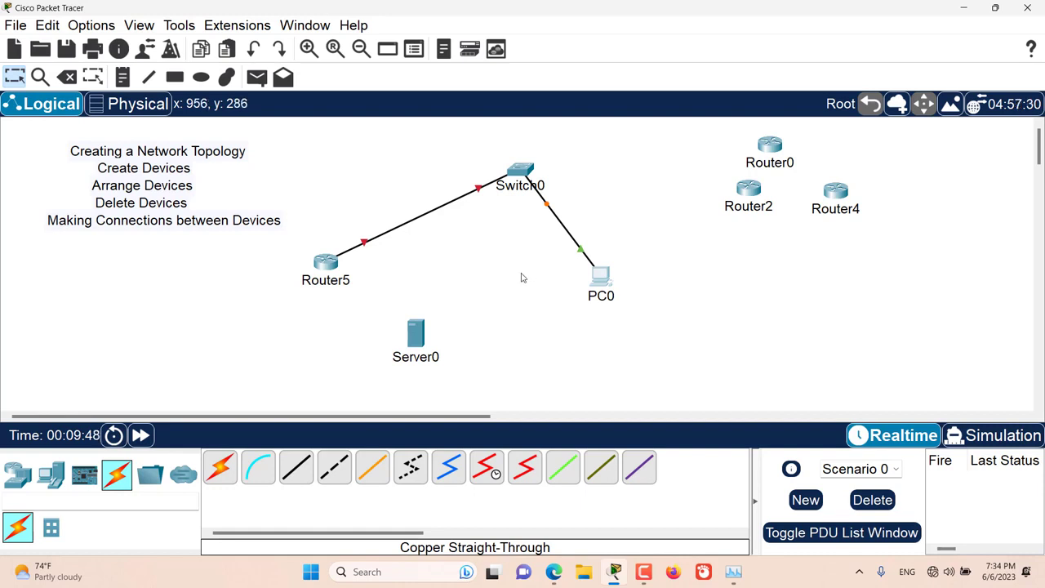
- Connect Server0's FastEthernet0 to Switch0's FastEthernet0/3 with Copper Straight-Through, keeping the cable tool active for further links
key("ctrl")
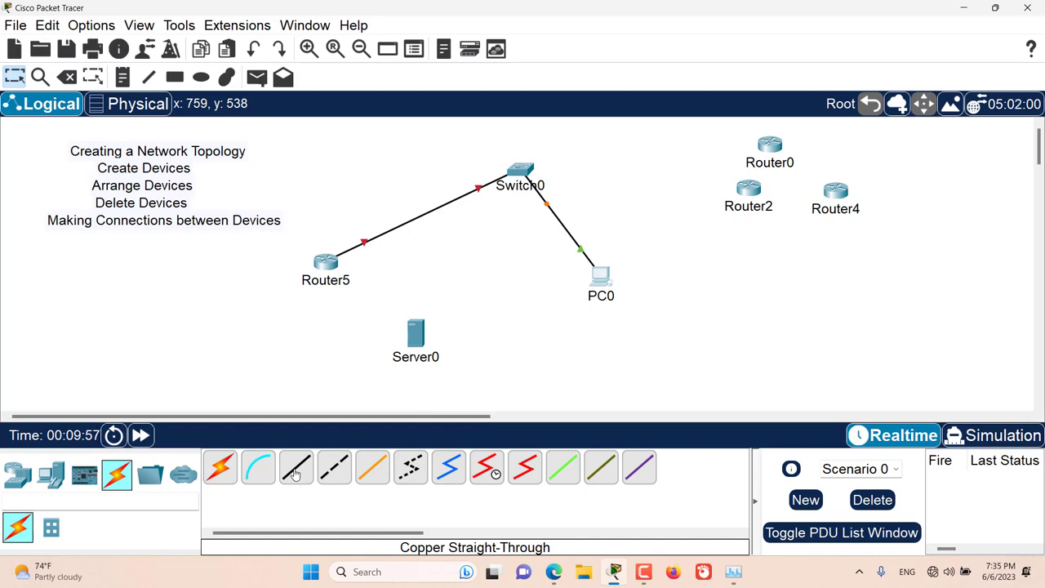
left_click(296, 473)
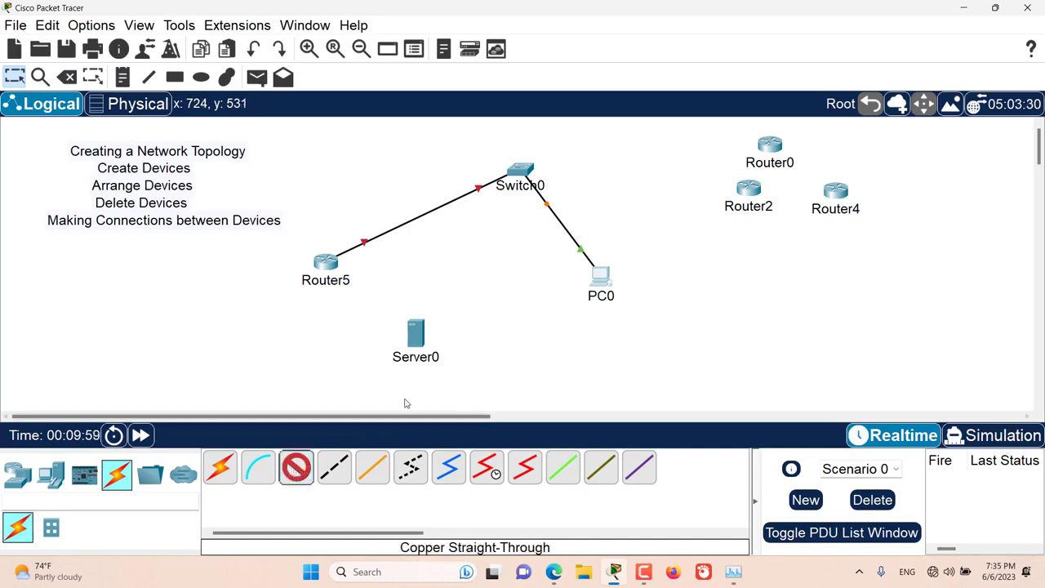
left_click(421, 341)
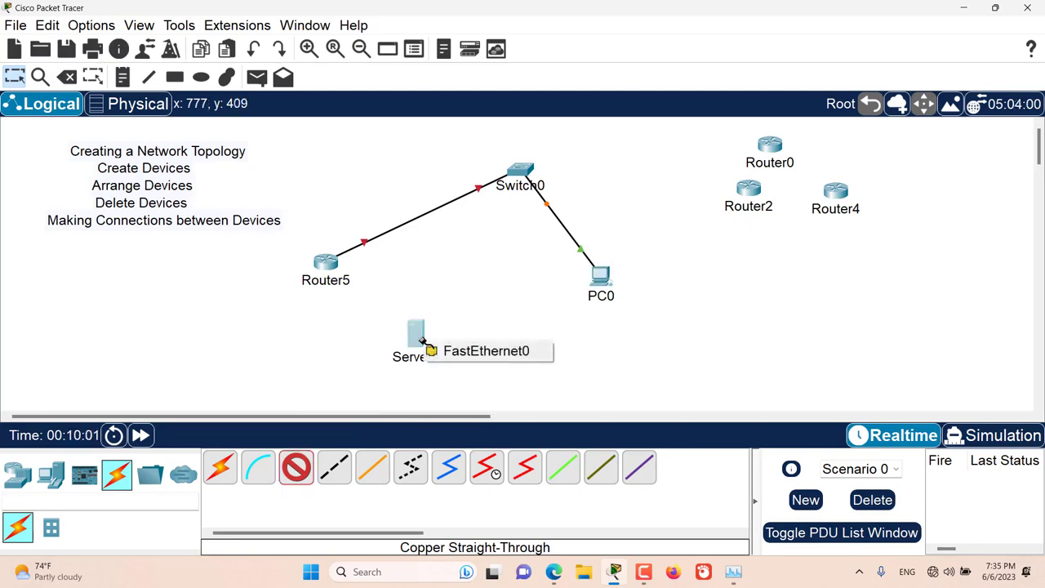
left_click(445, 351)
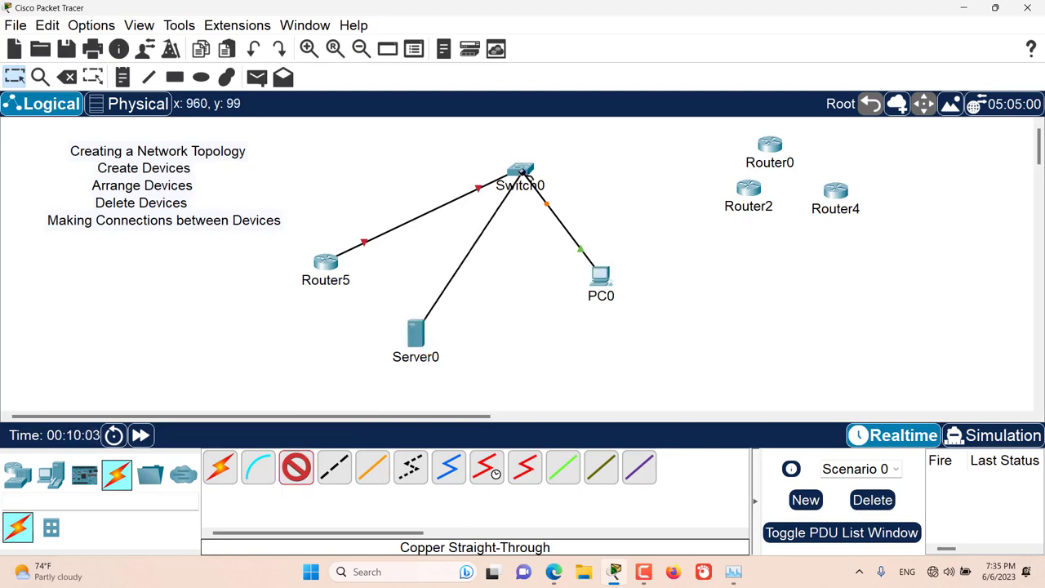
left_click(519, 171)
left_click(600, 45)
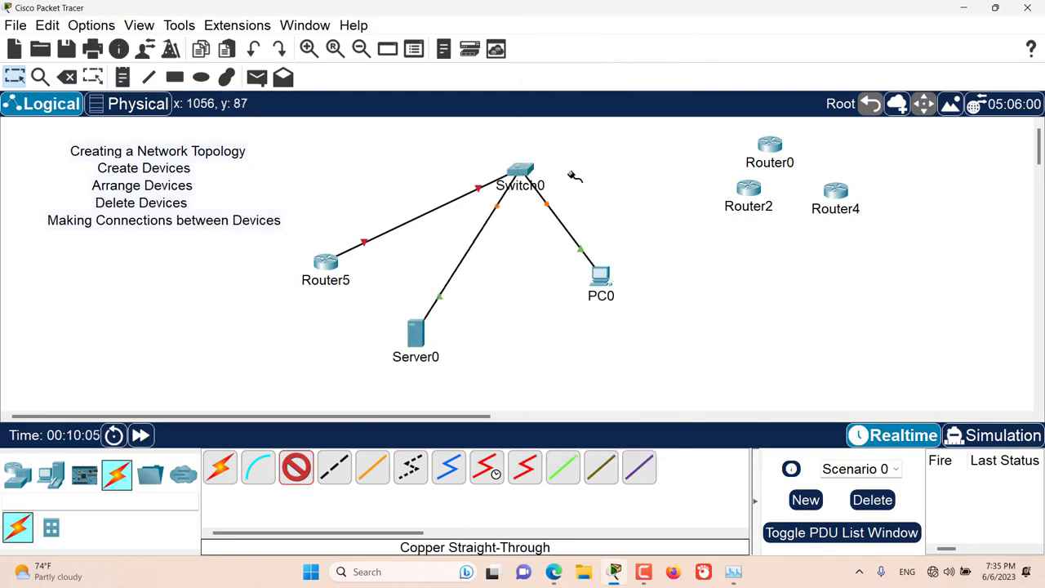
- Connect Switch0's FastEthernet0/4 to Router0's GigabitEthernet0/0 with a Copper Straight-Through cable
left_click(540, 176)
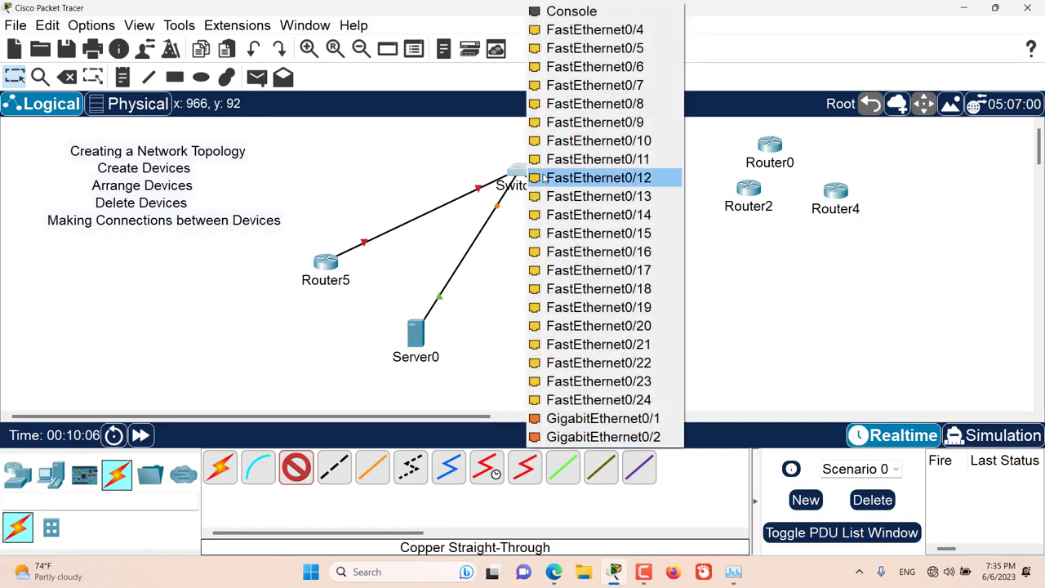
left_click(598, 48)
left_click(767, 147)
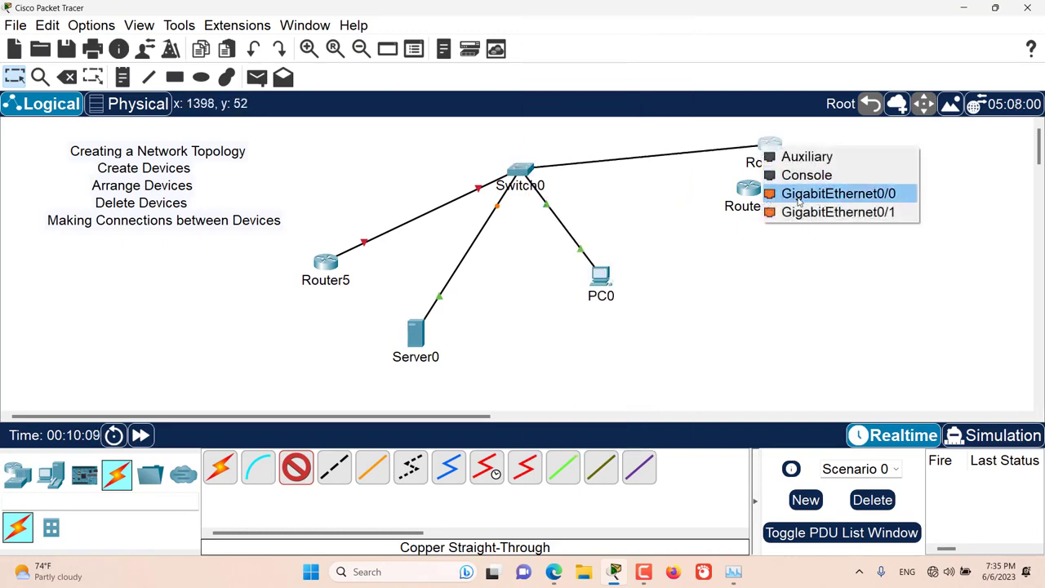
left_click(838, 194)
- Connect Switch0's FastEthernet0/5 to Router2 with a Copper Straight-Through cable, and leave the cable tool
left_click(519, 170)
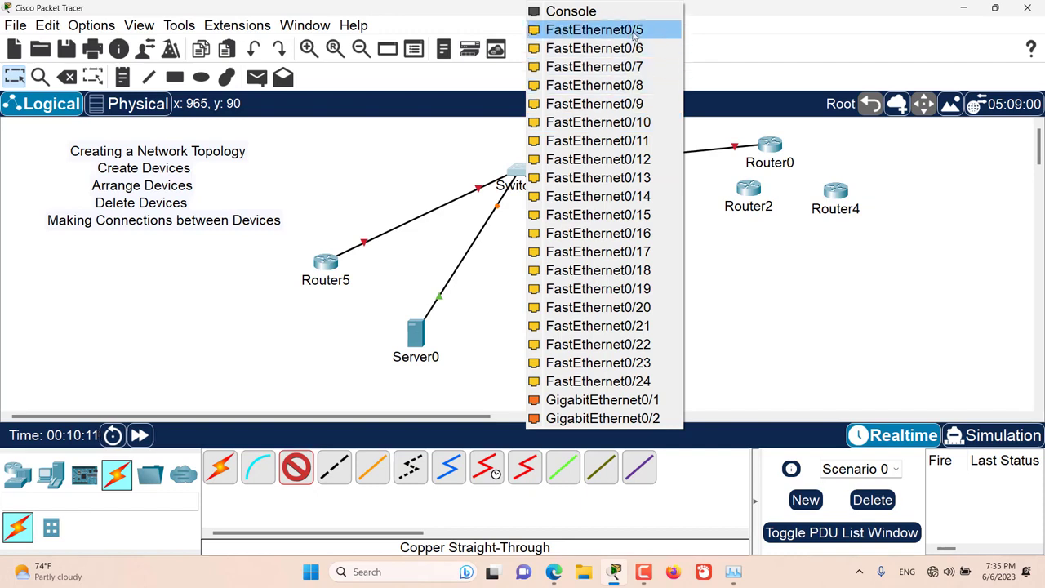
left_click(595, 29)
left_click(751, 191)
left_click(796, 238)
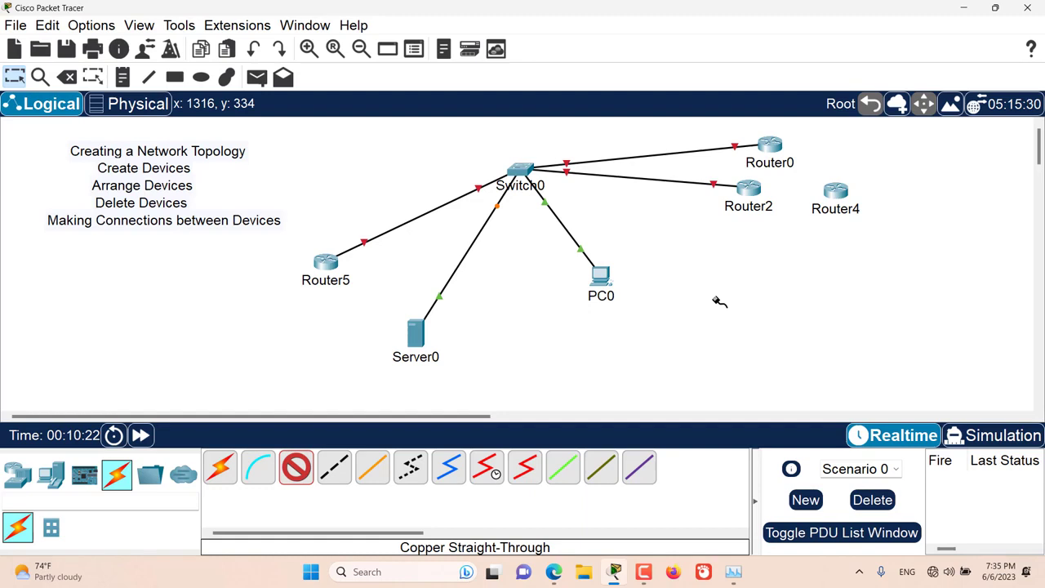
key("Escape")
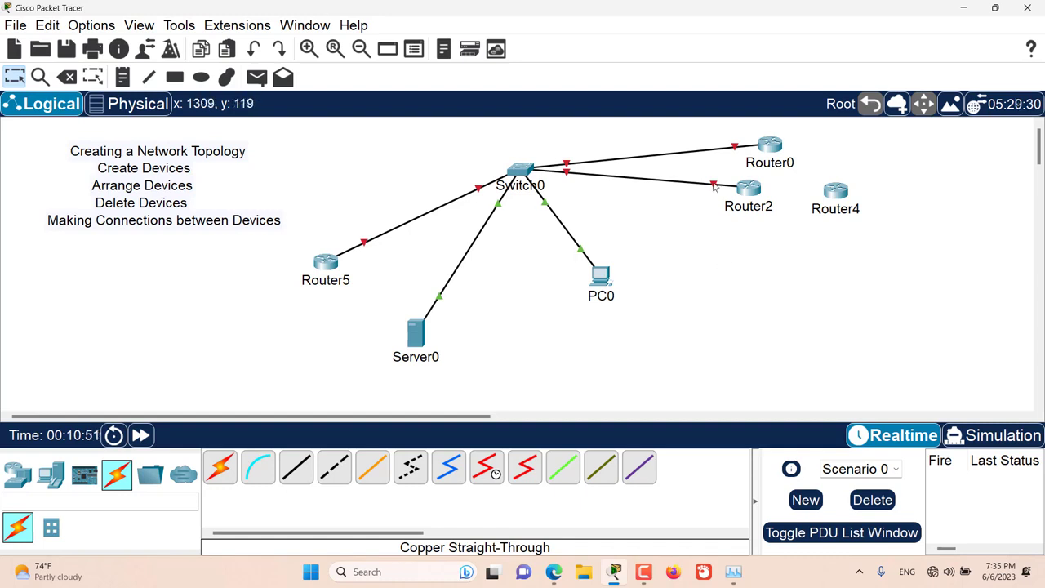
- Reattach the Router2 end of the cable from Switch0 to Router4's GigabitEthernet0/0
key("Delete")
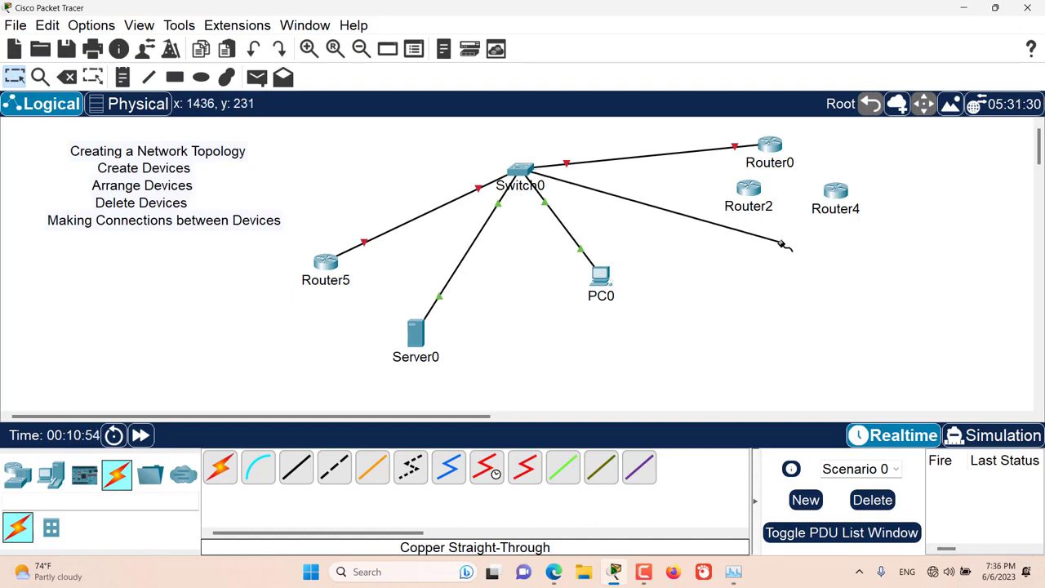
left_click(836, 191)
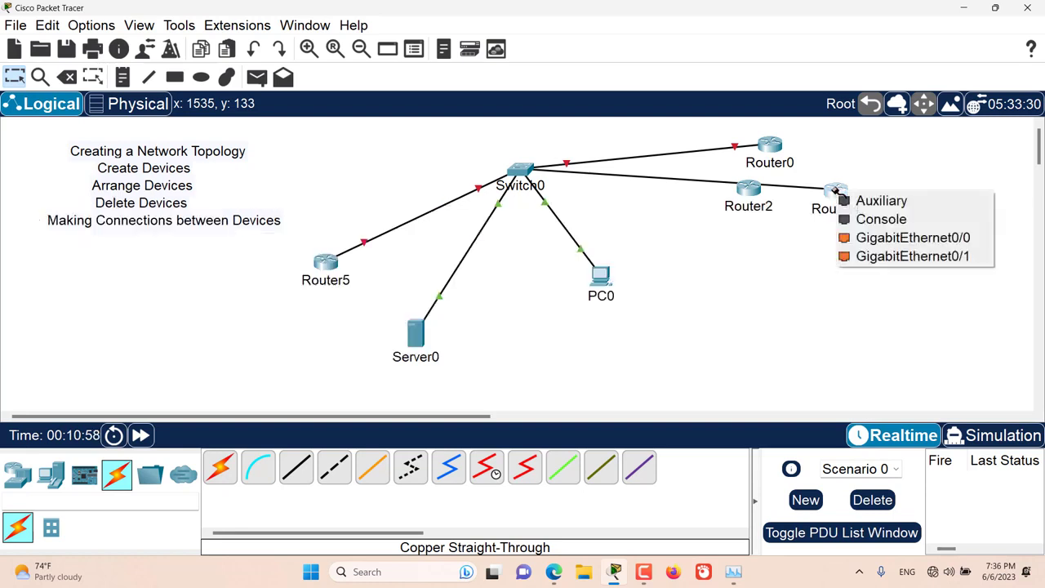
left_click(868, 236)
- Move Router2 to just below the cable between Switch0 and Router4, and cancel the request to delete that router
left_click_drag(752, 198, 748, 230)
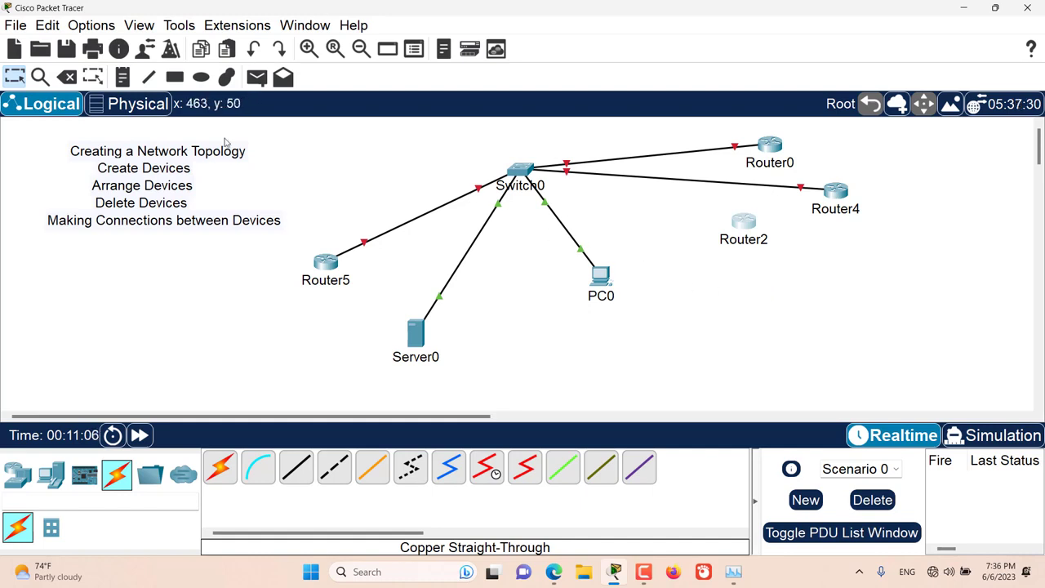
left_click(67, 76)
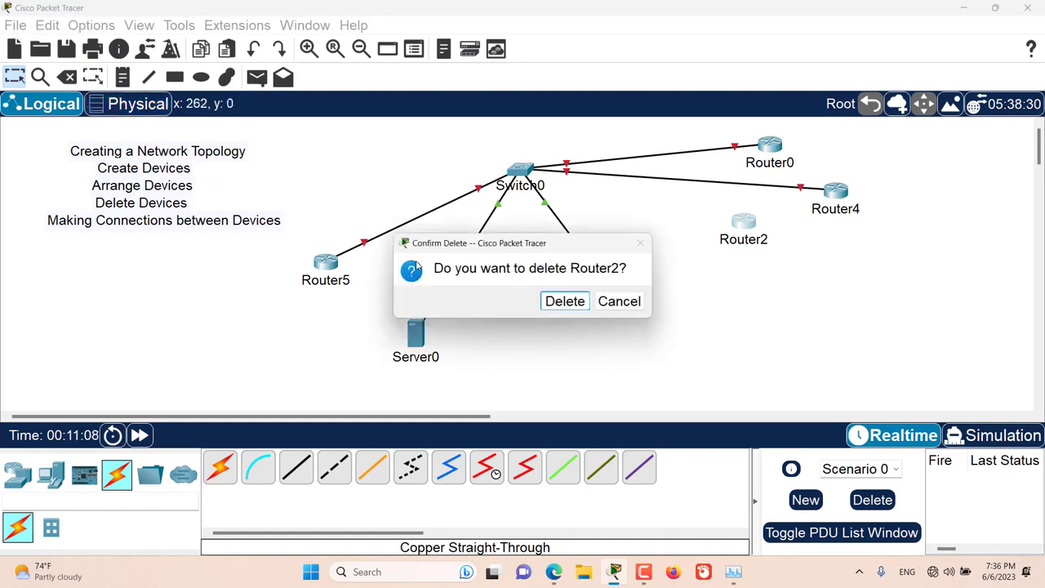
left_click(620, 302)
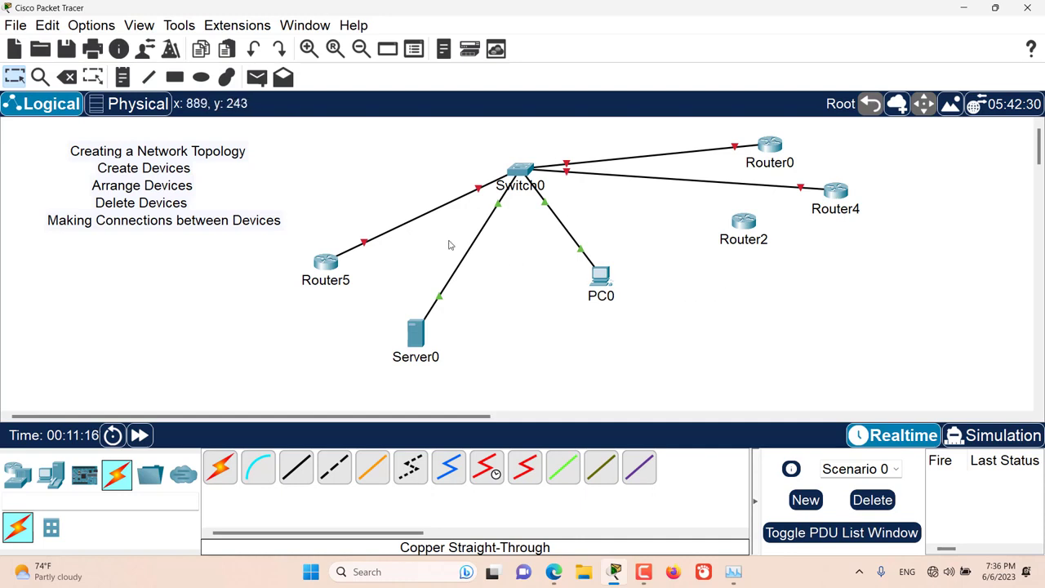
- Delete the cables connecting Switch0 to Router0, Router4 and Router5, and leave the delete tool
left_click(67, 76)
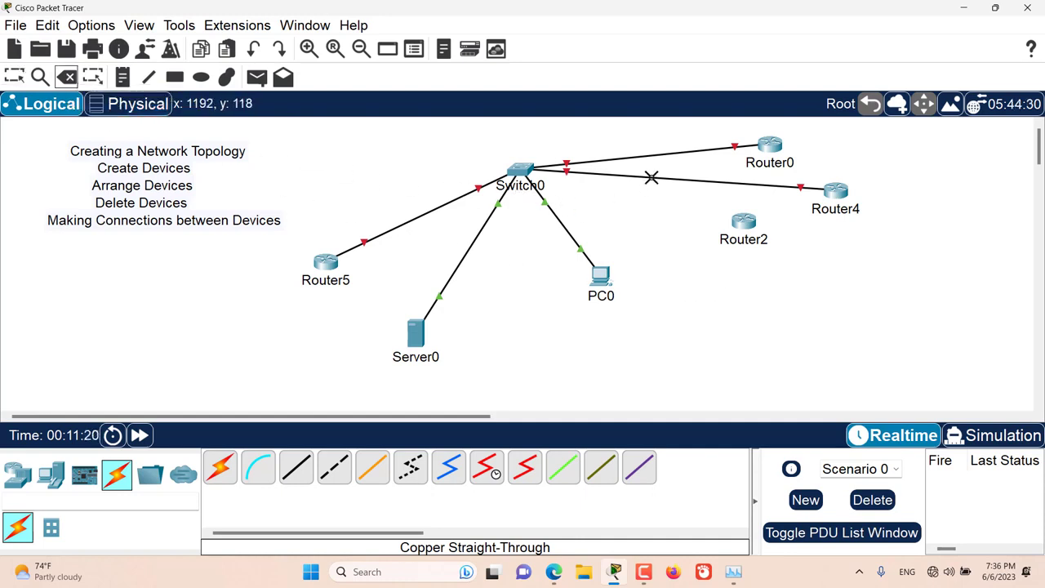
left_click(668, 153)
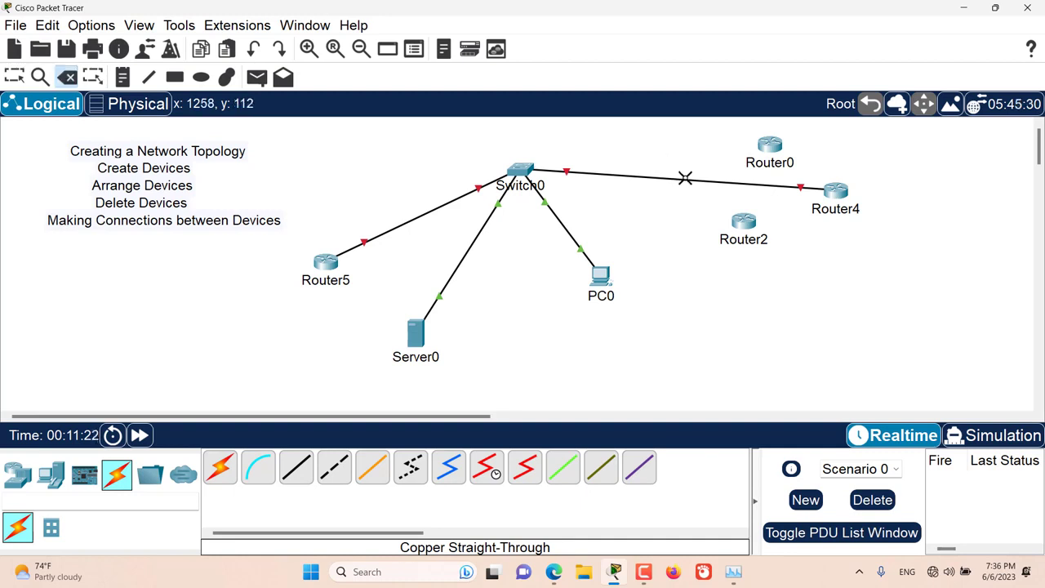
left_click(684, 179)
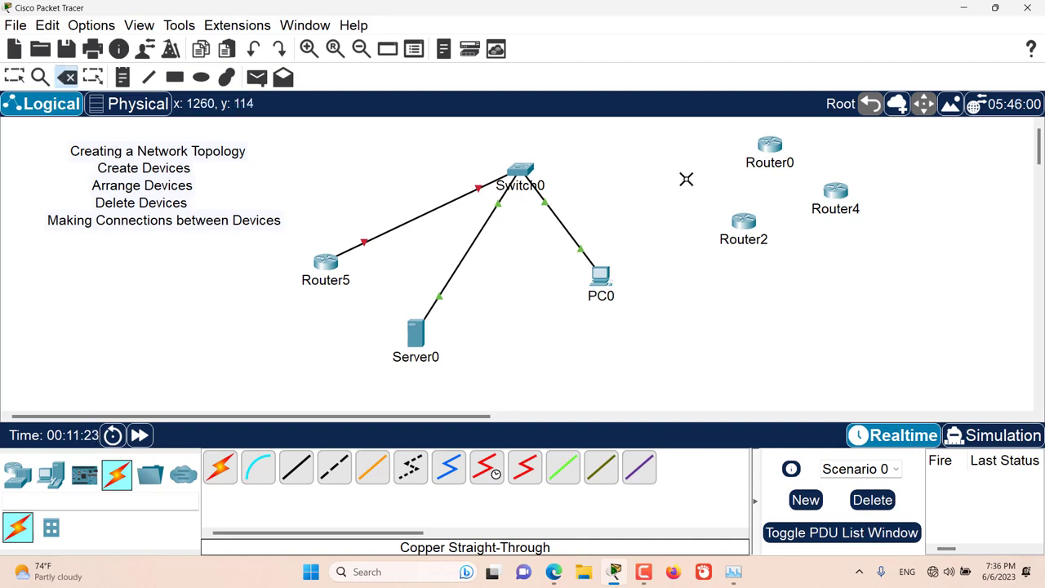
left_click(430, 212)
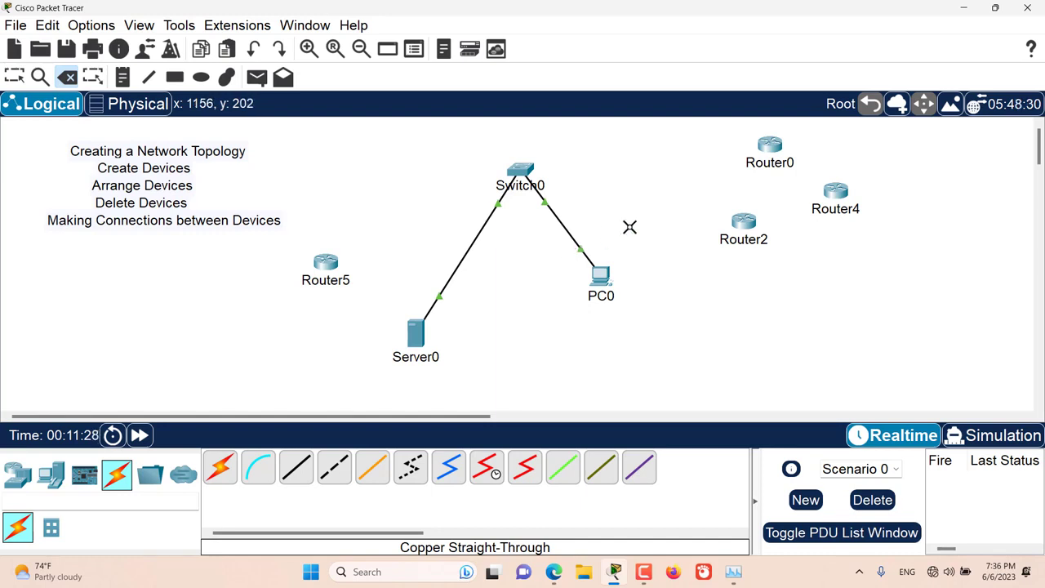
key("Escape")
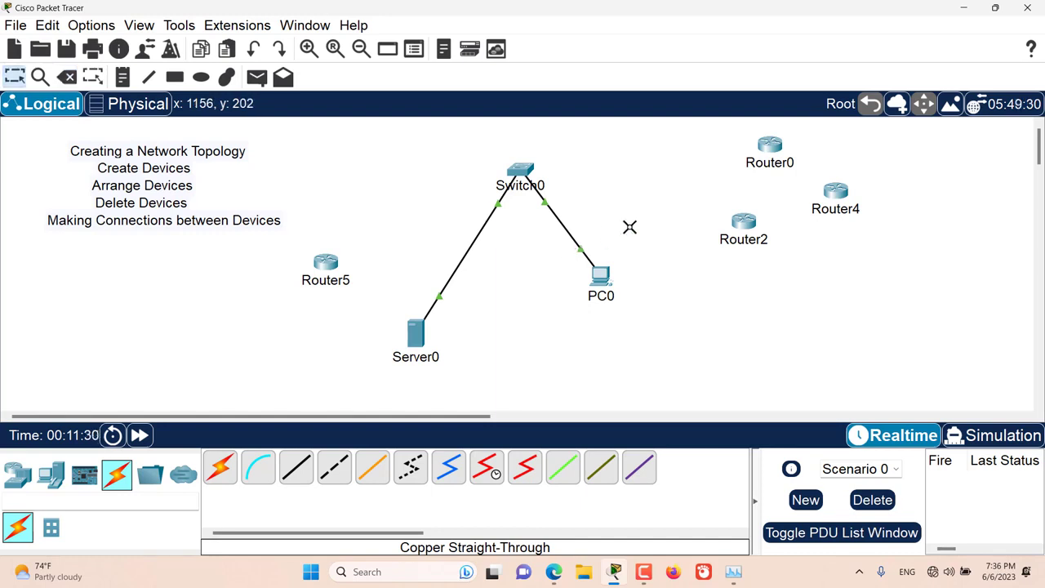